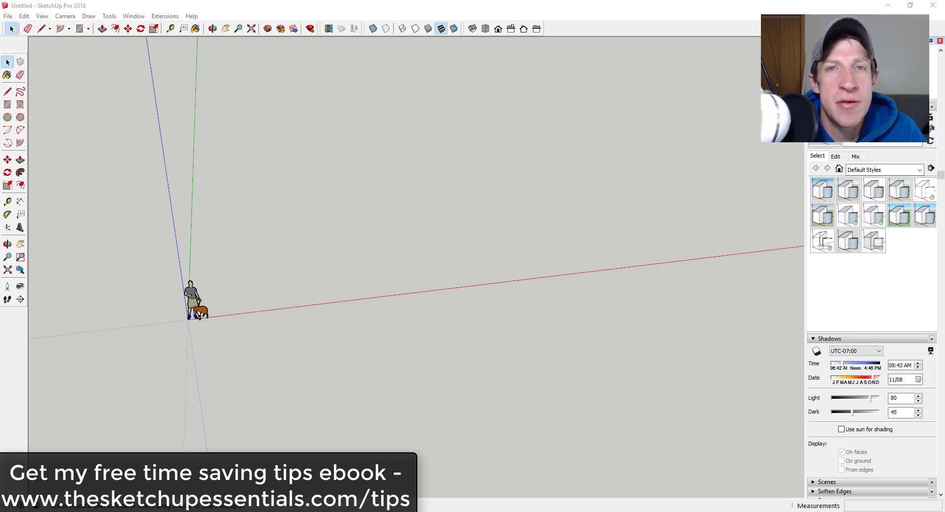
Step: Draw a quarter-circle pie face on the ground beside the scale figure with the Pie tool
{"action": "middle_click_drag", "start_coordinate": [580, 314], "coordinate": [385, 278]}
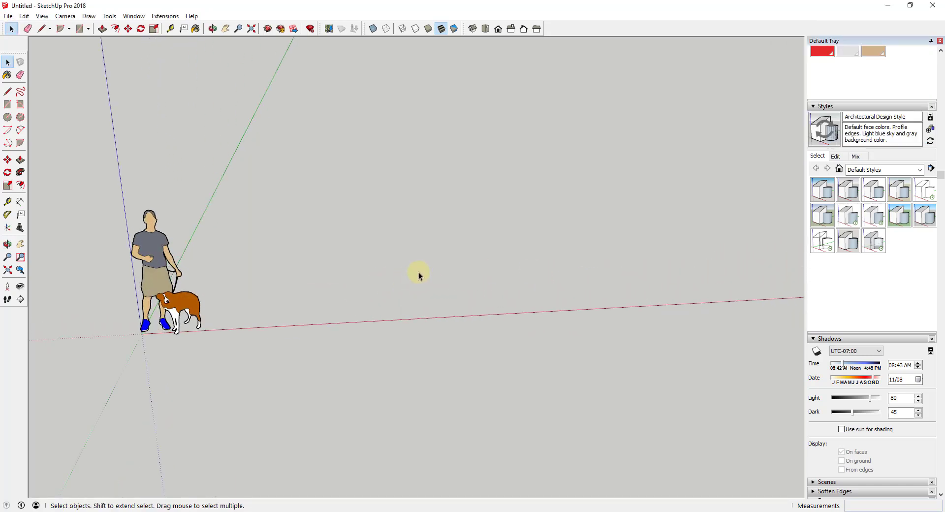
{"action": "scroll", "coordinate": [438, 263], "scroll_direction": "down", "scroll_amount": 3}
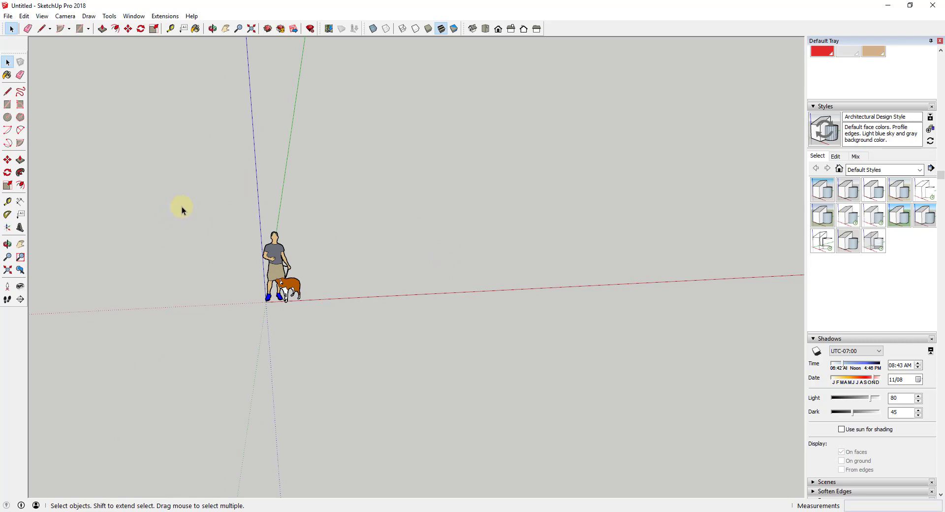
{"action": "middle_click_drag", "start_coordinate": [182, 206], "coordinate": [599, 256]}
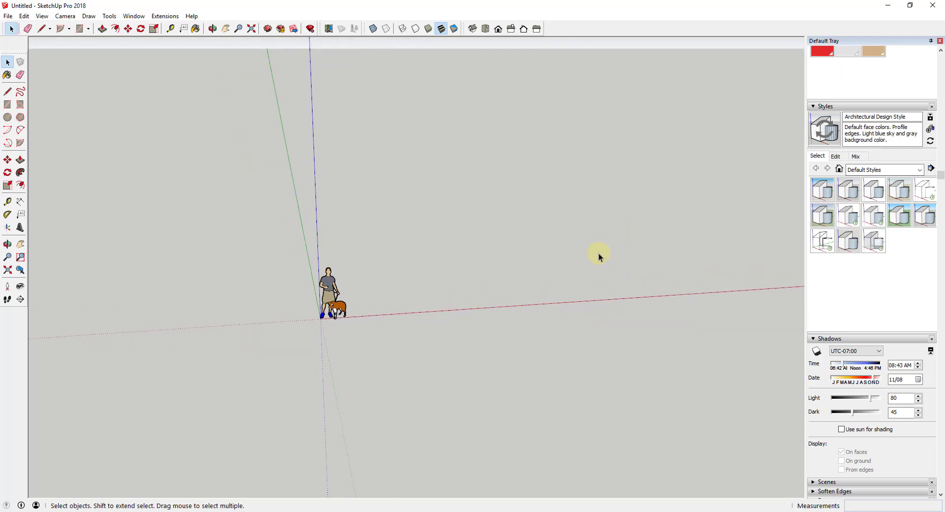
{"action": "left_click", "coordinate": [20, 142]}
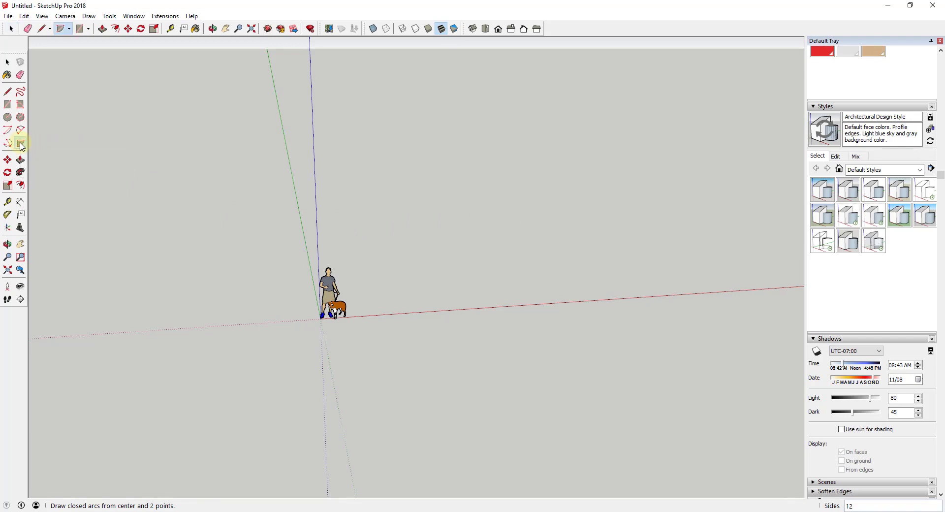
{"action": "left_click", "coordinate": [442, 299]}
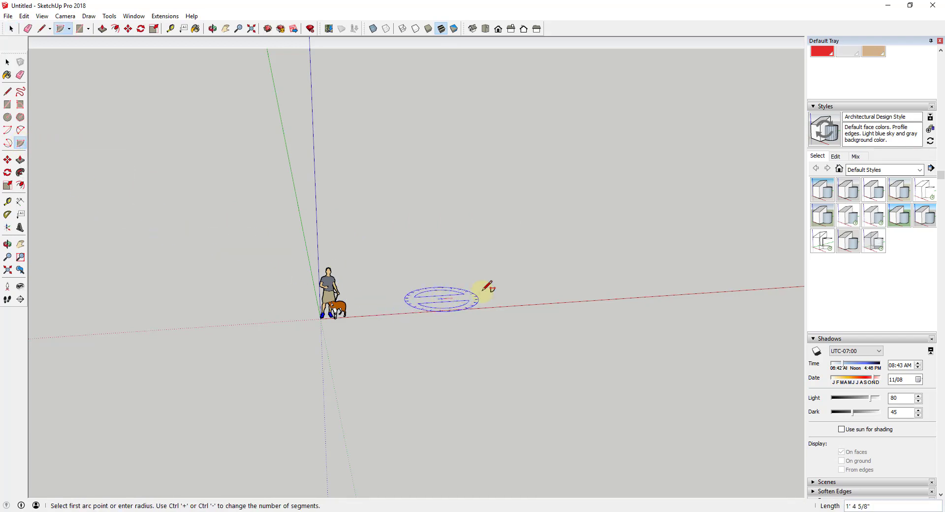
{"action": "left_click", "coordinate": [661, 284]}
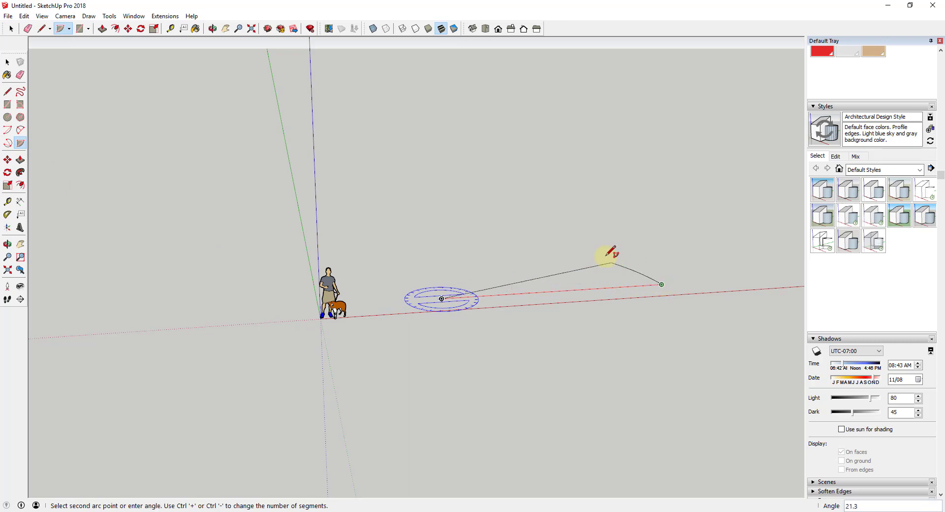
{"action": "left_click", "coordinate": [399, 237]}
Step: Try pulling the pie face up into a curved solid with Push/Pull
{"action": "middle_click_drag", "start_coordinate": [399, 237], "coordinate": [426, 321]}
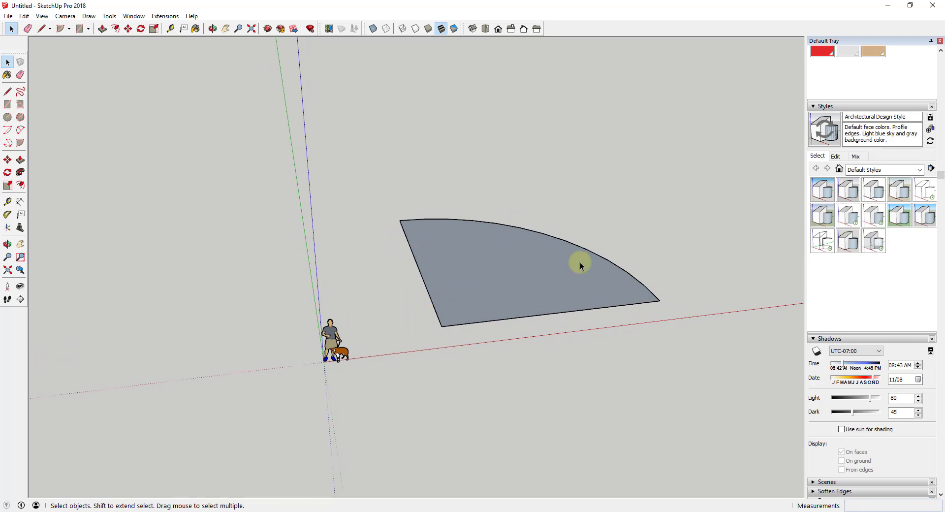
{"action": "left_click", "coordinate": [449, 267]}
{"action": "middle_click_drag", "start_coordinate": [449, 268], "coordinate": [502, 360]}
{"action": "key", "text": "p"}
{"action": "key", "text": "space"}
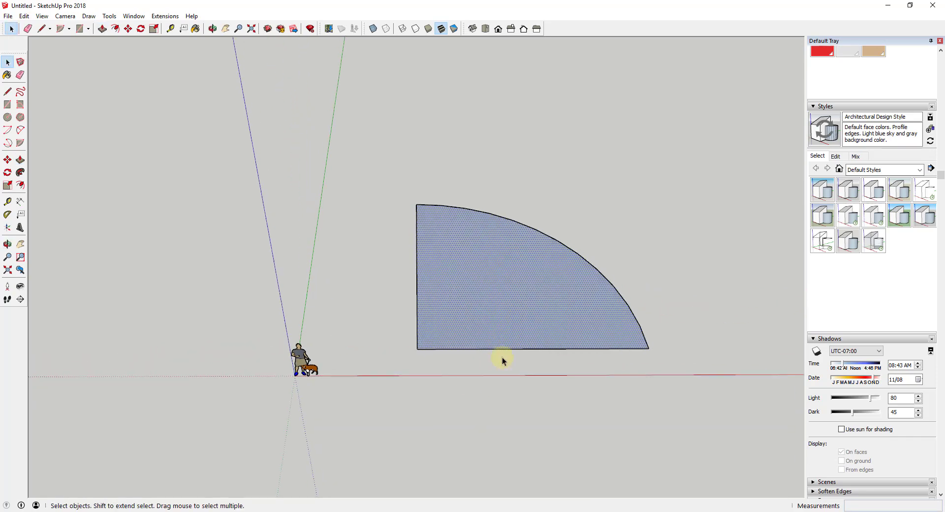
{"action": "key", "text": "p"}
{"action": "left_click_drag", "start_coordinate": [518, 304], "coordinate": [728, 249]}
{"action": "key", "text": "space"}
{"action": "middle_click_drag", "start_coordinate": [727, 249], "coordinate": [769, 105]}
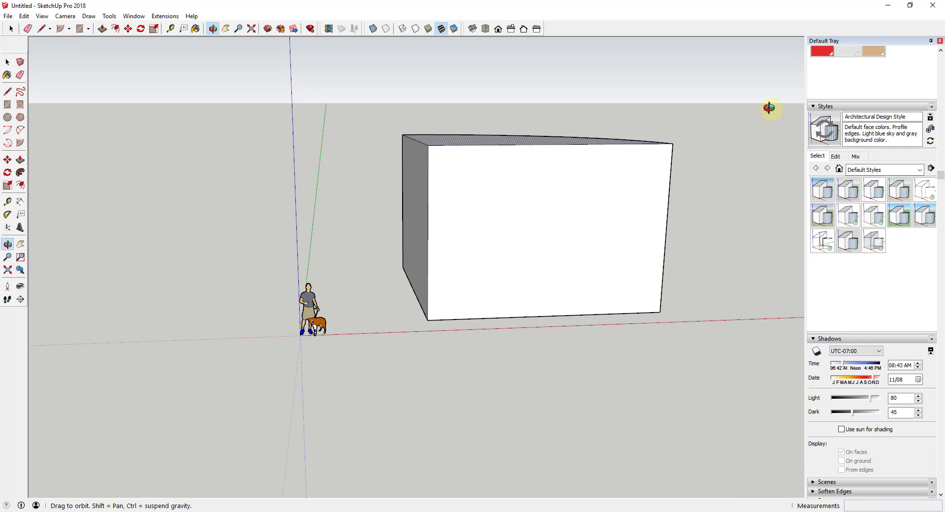
Step: Undo the extrusion and select the arc to confirm radius 29' 9 9/16" with 12 segments
{"action": "key", "text": "ctrl+z"}
{"action": "middle_click_drag", "start_coordinate": [656, 209], "coordinate": [498, 338]}
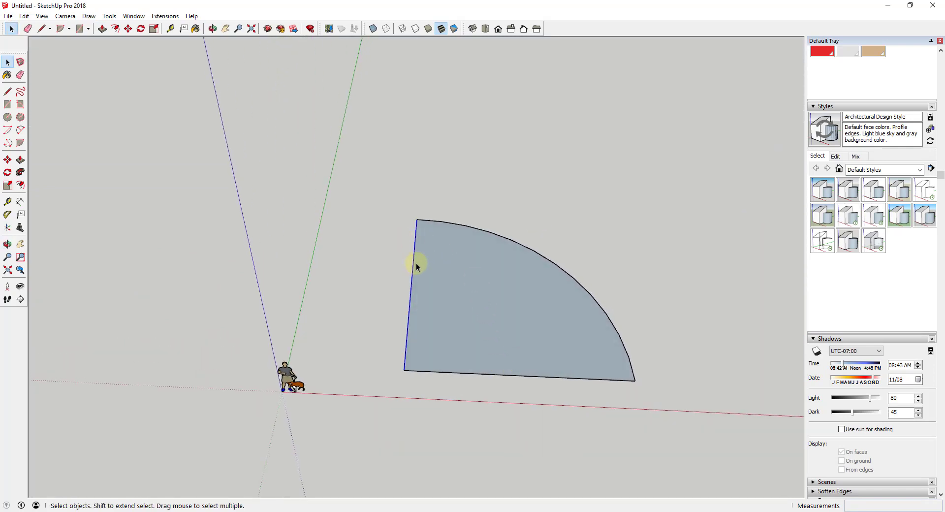
{"action": "left_click", "coordinate": [430, 289]}
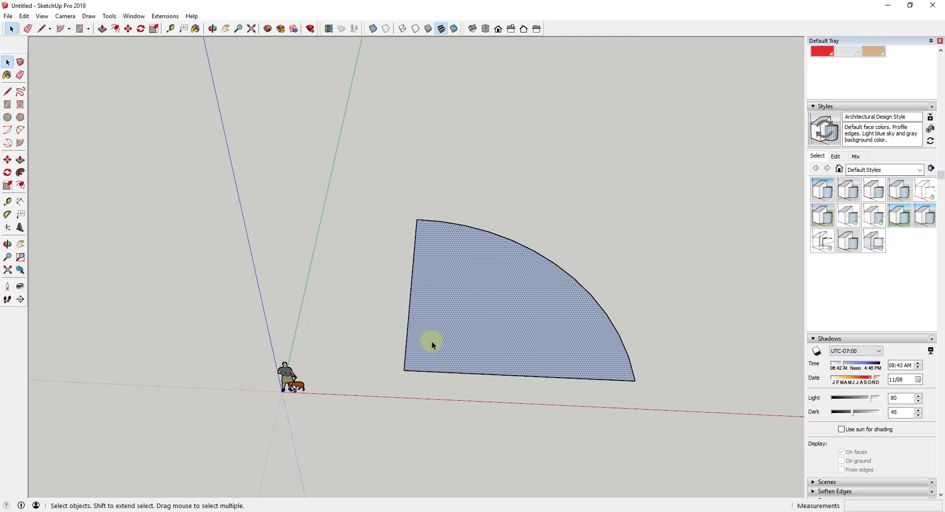
{"action": "left_click", "coordinate": [515, 244]}
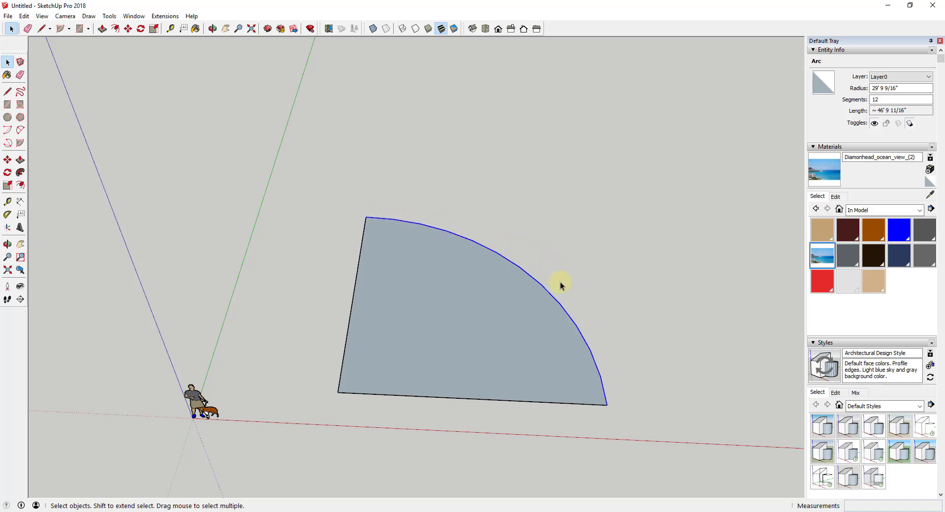
Step: Copy the pie face 48' 9 1/4" to the right along the red axis, then select the left pie
{"action": "scroll", "coordinate": [469, 228], "scroll_direction": "down", "scroll_amount": 2}
{"action": "left_click_drag", "start_coordinate": [361, 198], "coordinate": [630, 391]}
{"action": "key", "text": "m"}
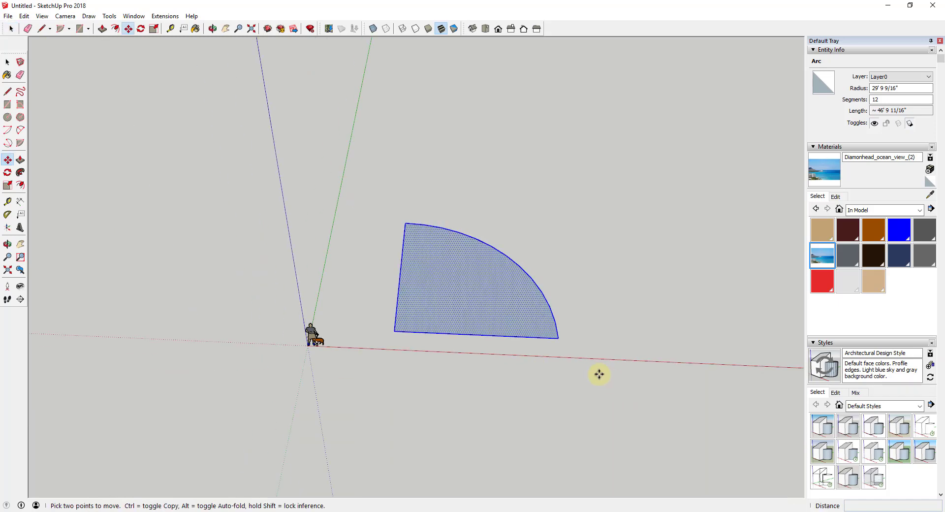
{"action": "left_click", "coordinate": [395, 332]}
{"action": "key", "text": "ctrl"}
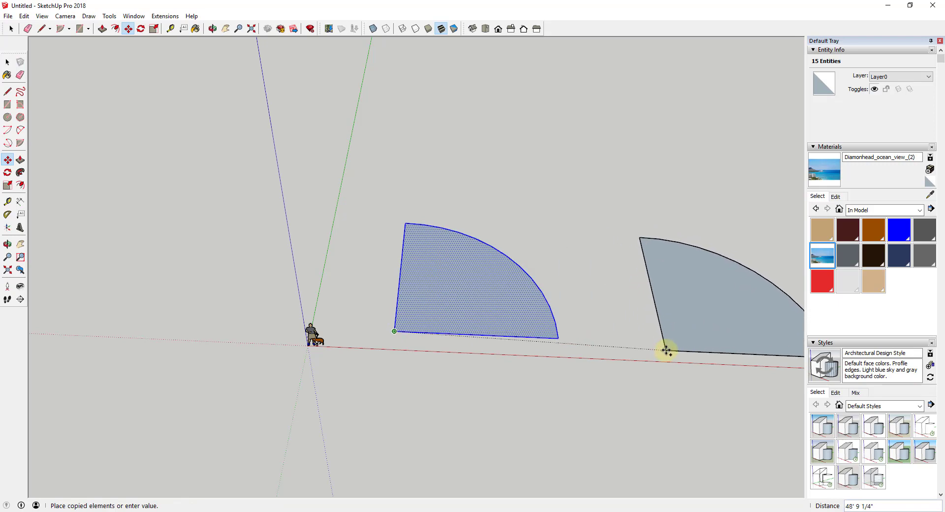
{"action": "left_click", "coordinate": [662, 343]}
{"action": "key", "text": "space"}
{"action": "middle_click_drag", "start_coordinate": [523, 288], "coordinate": [465, 258]}
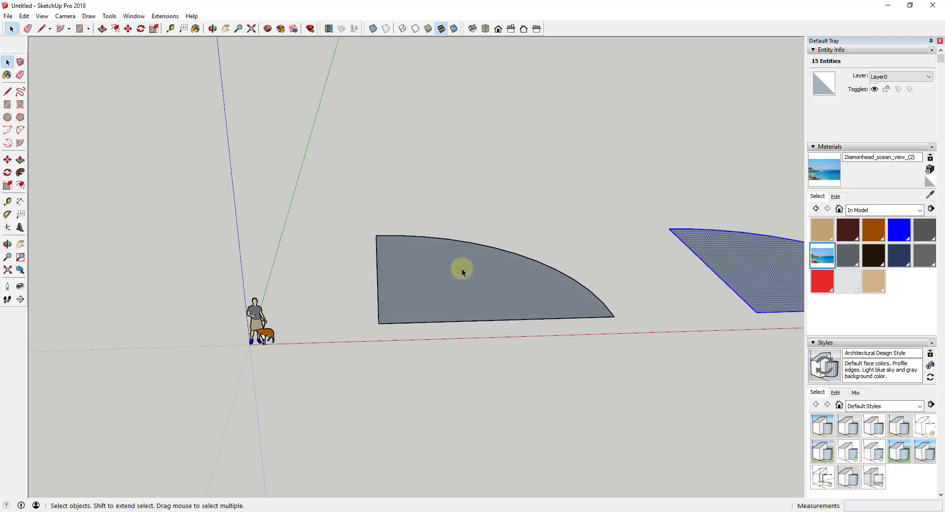
{"action": "left_click", "coordinate": [460, 268]}
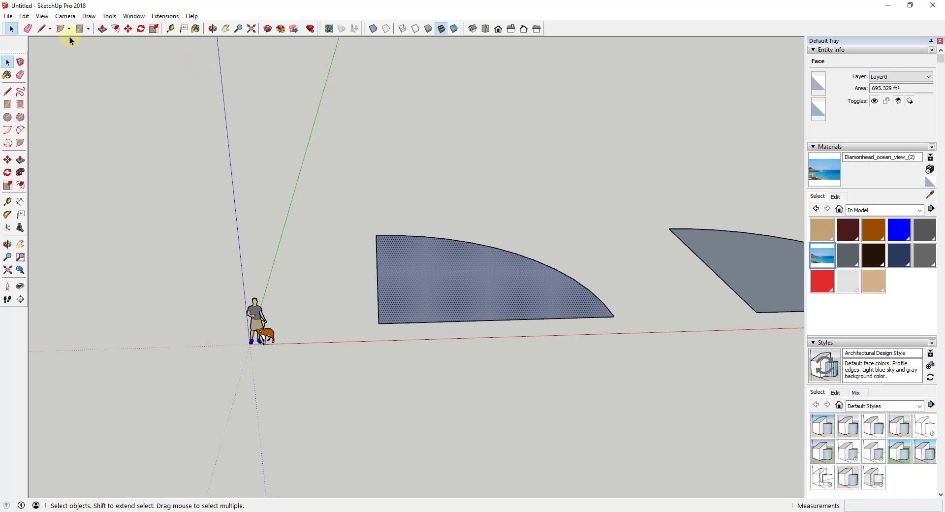
{"action": "left_click", "coordinate": [41, 16]}
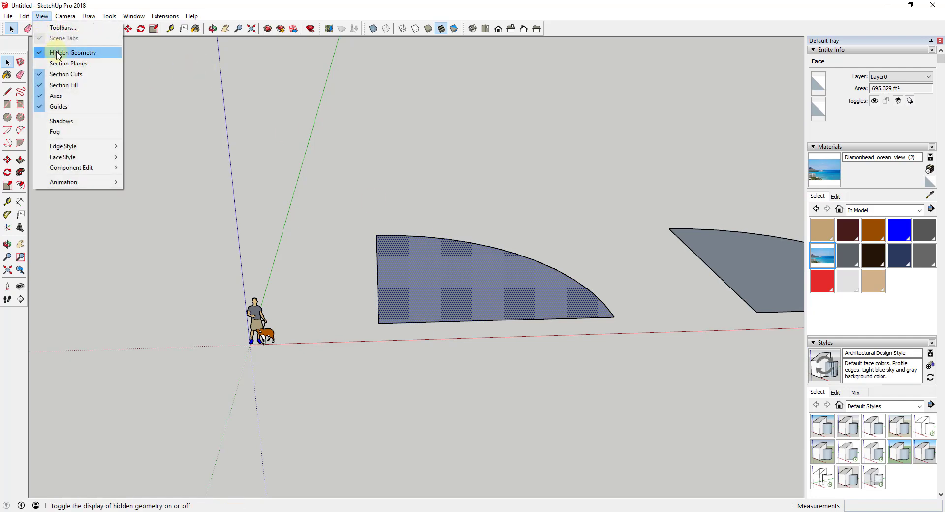
Step: Push/Pull the left pie face up into a tall solid
{"action": "left_click", "coordinate": [508, 275]}
{"action": "key", "text": "p"}
{"action": "left_click_drag", "start_coordinate": [497, 288], "coordinate": [516, 154]}
{"action": "key", "text": "space"}
Step: Delete the solid's flat front and left side faces, leaving only the curved face
{"action": "middle_click_drag", "start_coordinate": [470, 240], "coordinate": [511, 185]}
{"action": "left_click_drag", "start_coordinate": [511, 185], "coordinate": [433, 224]}
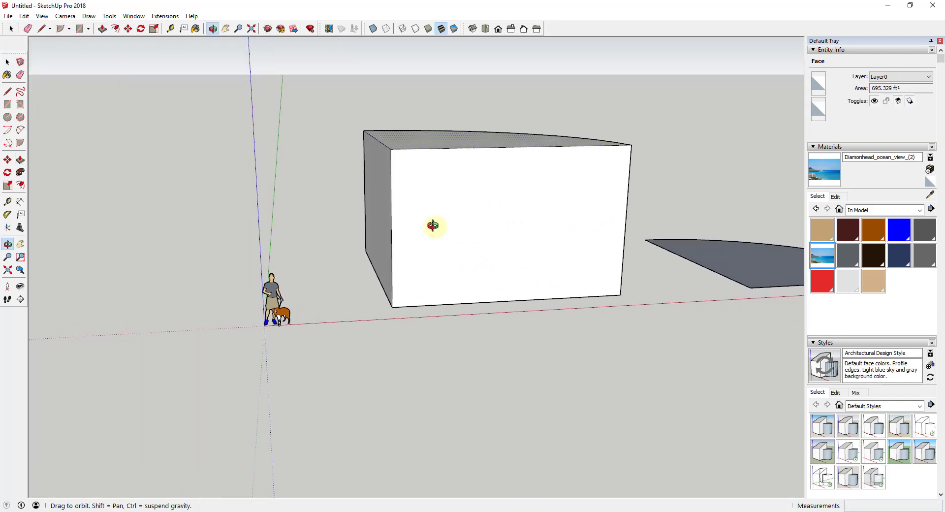
{"action": "key", "text": "space"}
{"action": "left_click", "coordinate": [435, 228]}
{"action": "left_click", "coordinate": [384, 211], "text": "shift"}
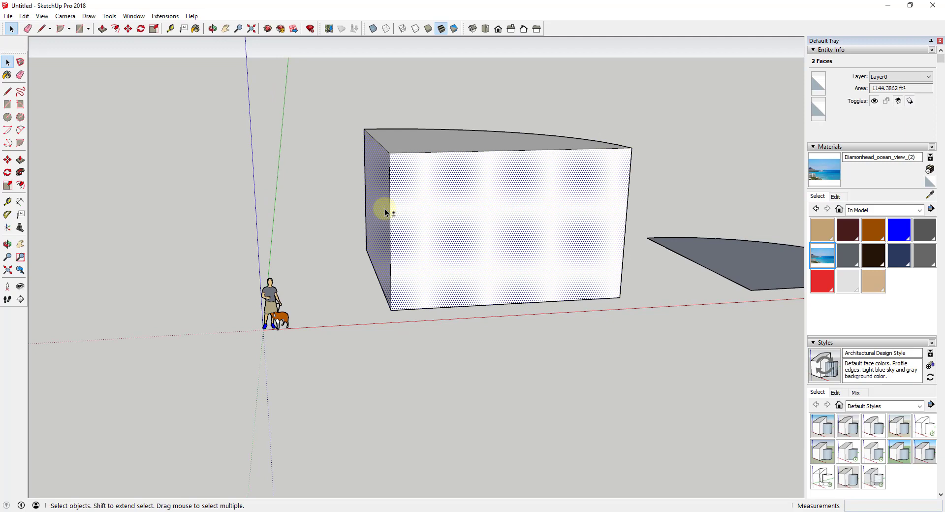
{"action": "key", "text": "Delete"}
{"action": "mouse_move", "coordinate": [404, 226]}
{"action": "middle_mouse_down"}
{"action": "mouse_move", "coordinate": [393, 211]}
{"action": "mouse_move", "coordinate": [421, 222]}
{"action": "mouse_move", "coordinate": [539, 199]}
{"action": "middle_mouse_up"}
{"action": "key", "text": "e"}
{"action": "key", "text": "space"}
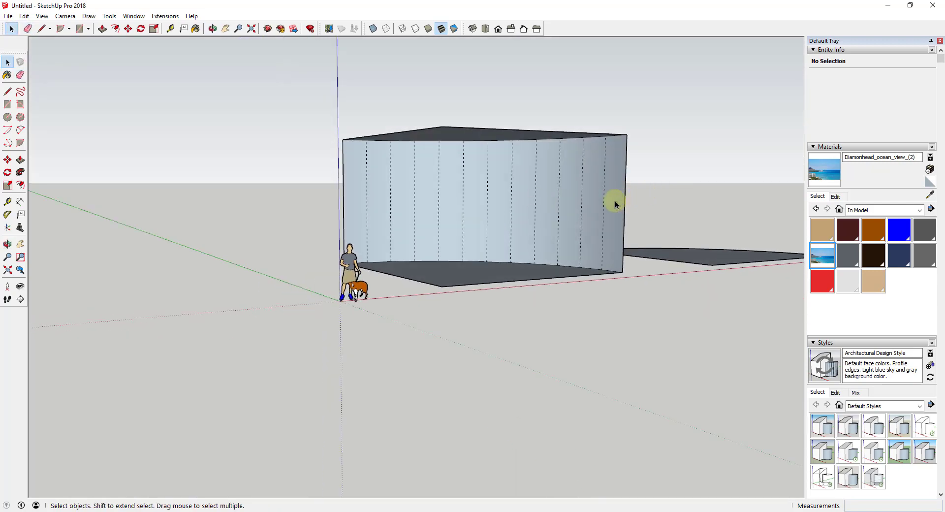
{"action": "middle_click_drag", "start_coordinate": [481, 215], "coordinate": [605, 232]}
{"action": "scroll", "coordinate": [582, 243], "scroll_direction": "up", "scroll_amount": 4}
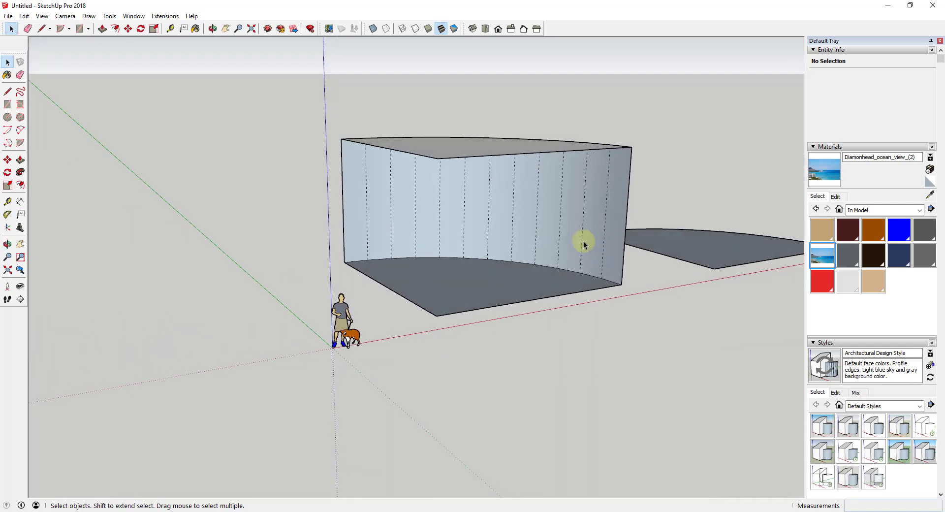
Step: Click through the curved wall's vertical strips one by one
{"action": "left_click", "coordinate": [254, 218]}
{"action": "left_click", "coordinate": [288, 221]}
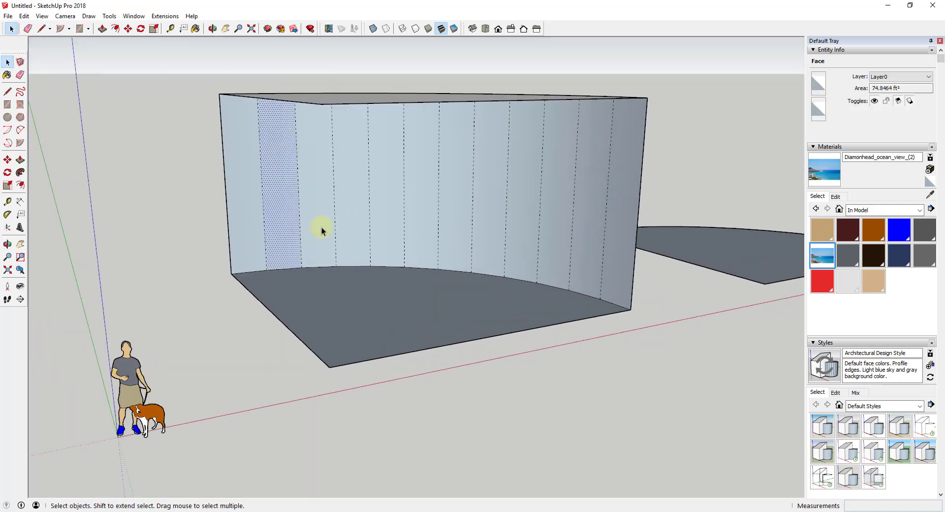
{"action": "left_click", "coordinate": [323, 228]}
{"action": "left_click", "coordinate": [352, 227]}
{"action": "left_click", "coordinate": [386, 230]}
{"action": "left_click", "coordinate": [416, 233]}
{"action": "left_click", "coordinate": [463, 238]}
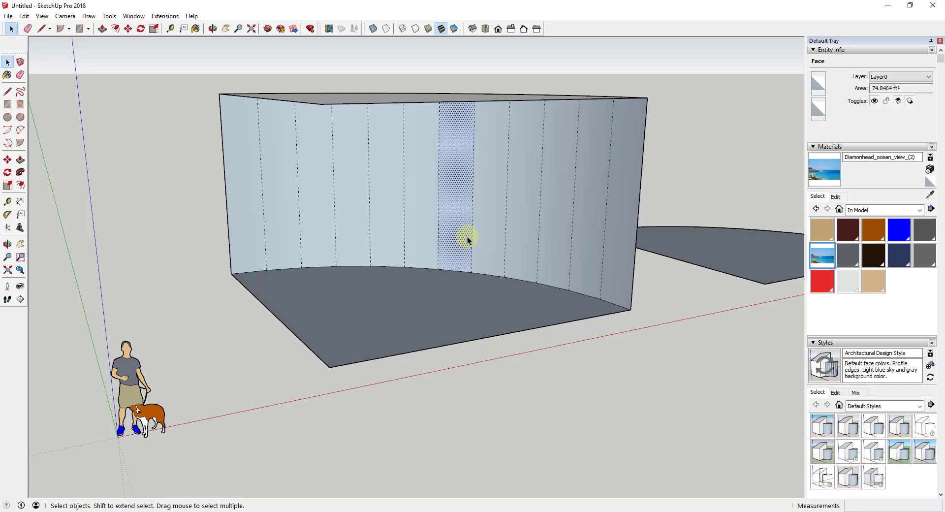
{"action": "left_click", "coordinate": [489, 238]}
{"action": "left_click", "coordinate": [531, 238]}
{"action": "left_click", "coordinate": [566, 244]}
{"action": "left_click", "coordinate": [590, 249]}
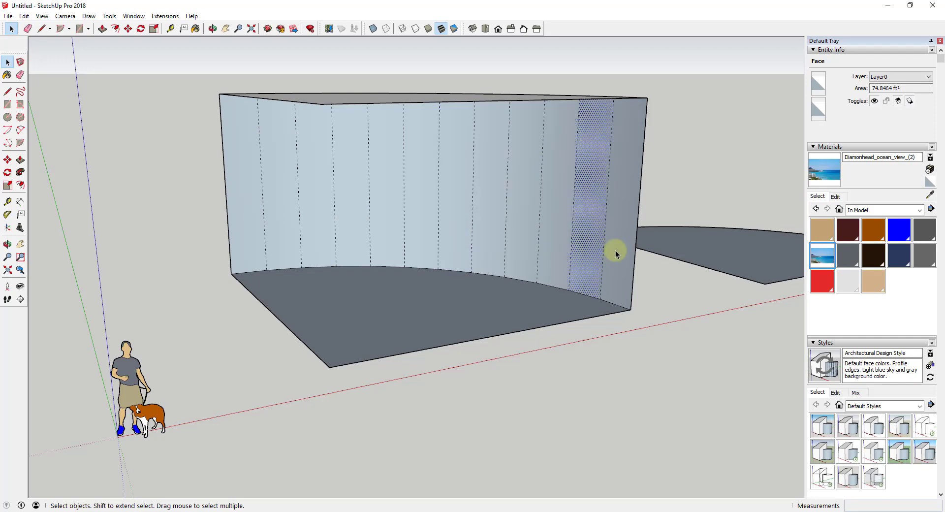
{"action": "left_click", "coordinate": [615, 251]}
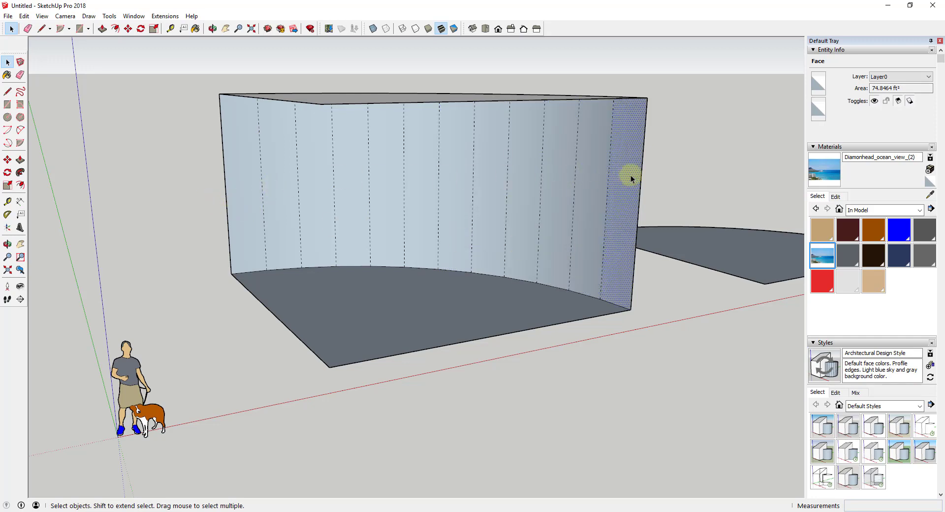
Step: Window-select the wall's 12-segment bottom arc of radius 29' 9 9/16"
{"action": "middle_click_drag", "start_coordinate": [683, 289], "coordinate": [472, 348]}
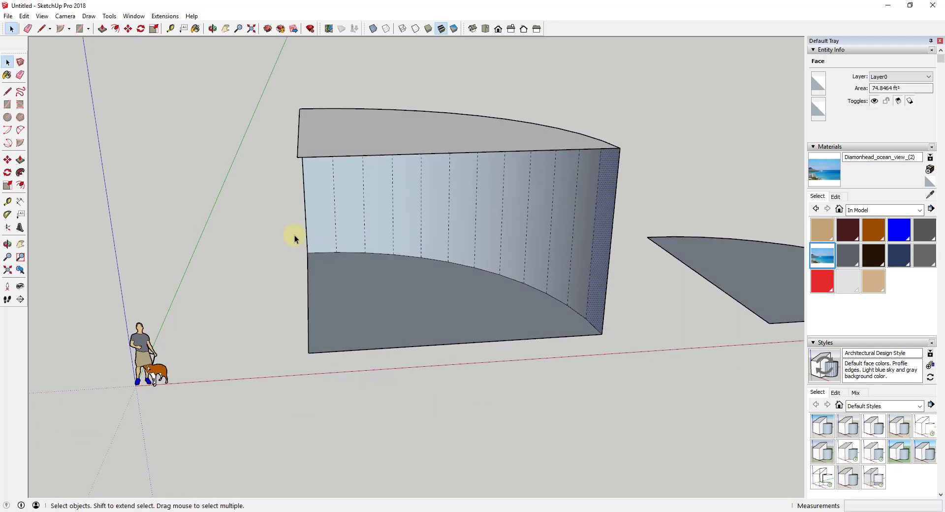
{"action": "left_click_drag", "start_coordinate": [290, 235], "coordinate": [612, 335]}
{"action": "middle_click_drag", "start_coordinate": [371, 176], "coordinate": [338, 186]}
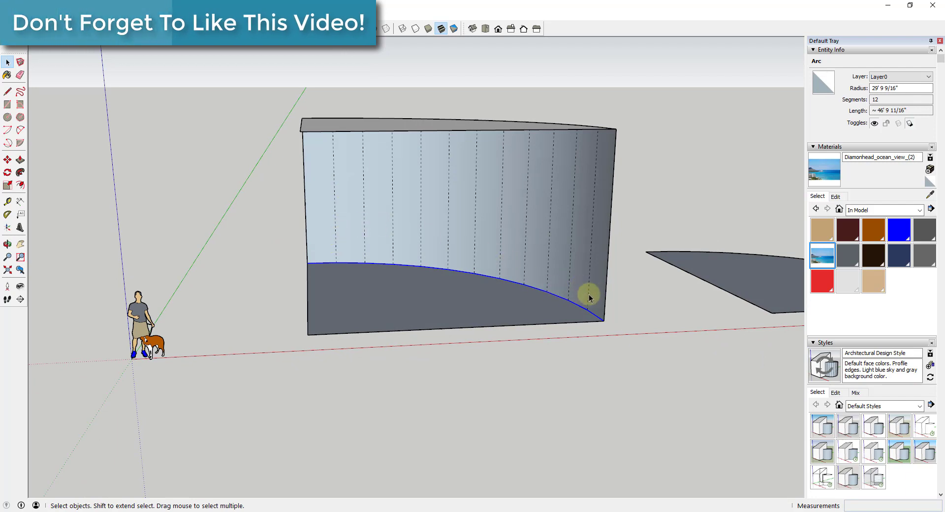
Step: Copy the base arc 10' up the wall and window-select the faces below it
{"action": "key", "text": "m"}
{"action": "key", "text": "ctrl"}
{"action": "left_click", "coordinate": [613, 322]}
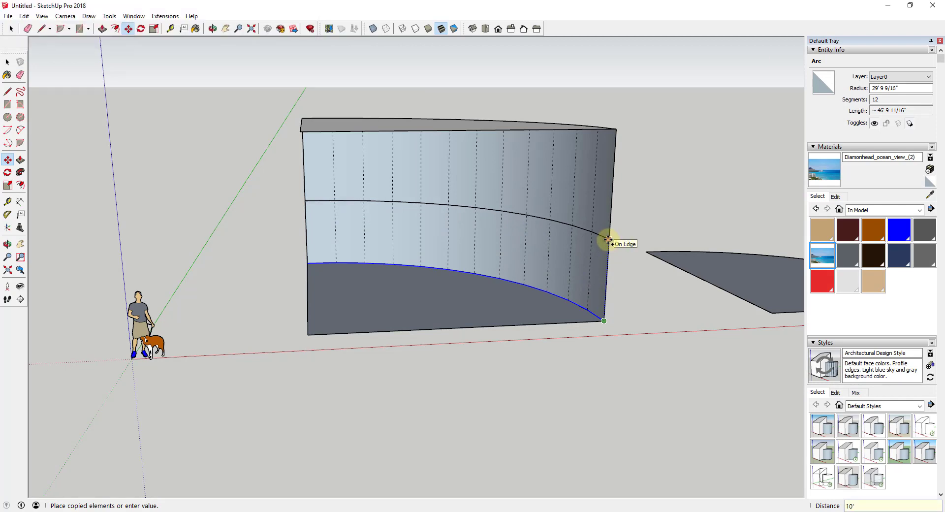
{"action": "left_click", "coordinate": [609, 240]}
{"action": "middle_click_drag", "start_coordinate": [605, 243], "coordinate": [508, 222]}
{"action": "key", "text": "space"}
{"action": "left_click_drag", "start_coordinate": [268, 180], "coordinate": [632, 310]}
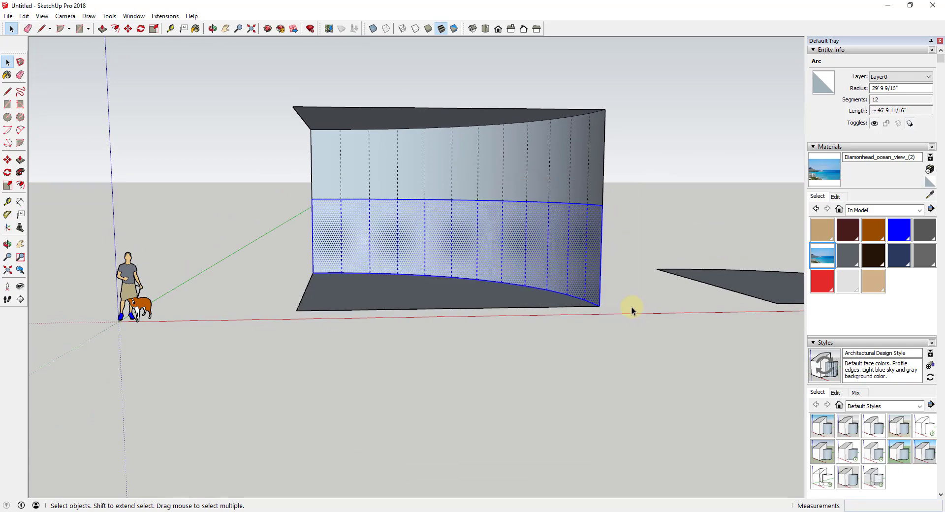
{"action": "middle_click_drag", "start_coordinate": [507, 232], "coordinate": [516, 274]}
Step: Run Lattice Maker on the lower band with White lattice and Glass panes, then inspect the 12 panes
{"action": "left_click", "coordinate": [165, 17]}
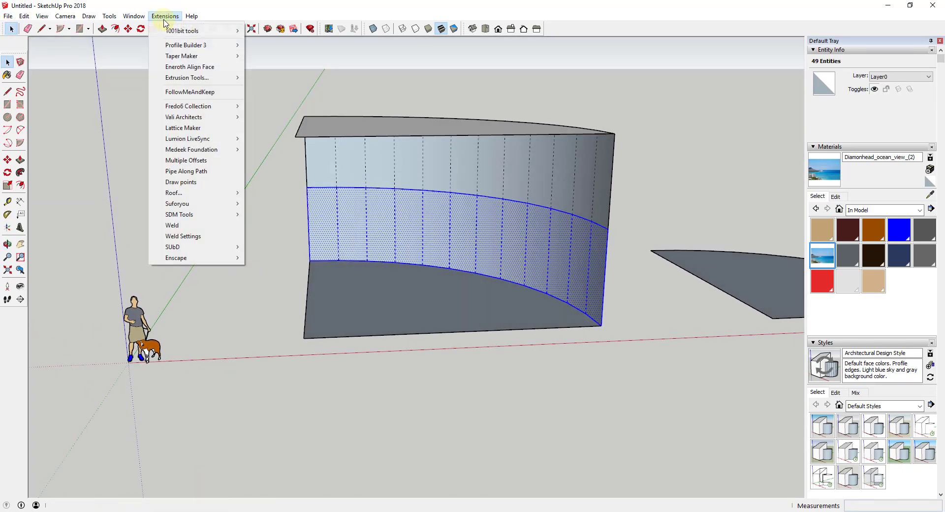
{"action": "left_click", "coordinate": [180, 128]}
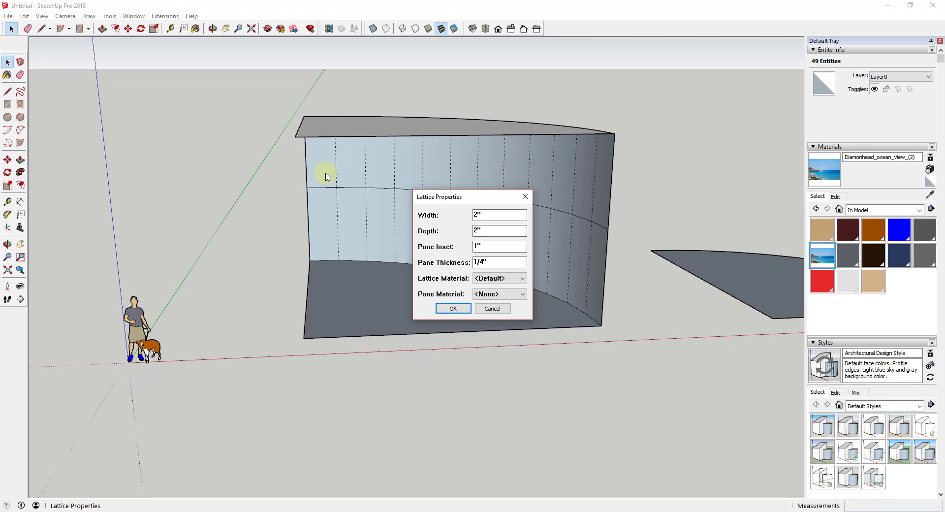
{"action": "left_click", "coordinate": [492, 278]}
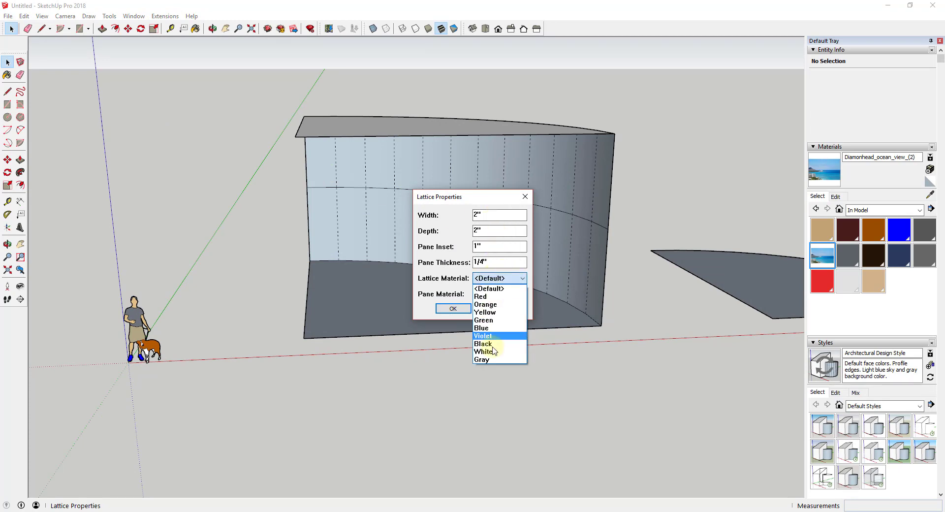
{"action": "left_click", "coordinate": [492, 360]}
{"action": "left_click", "coordinate": [487, 294]}
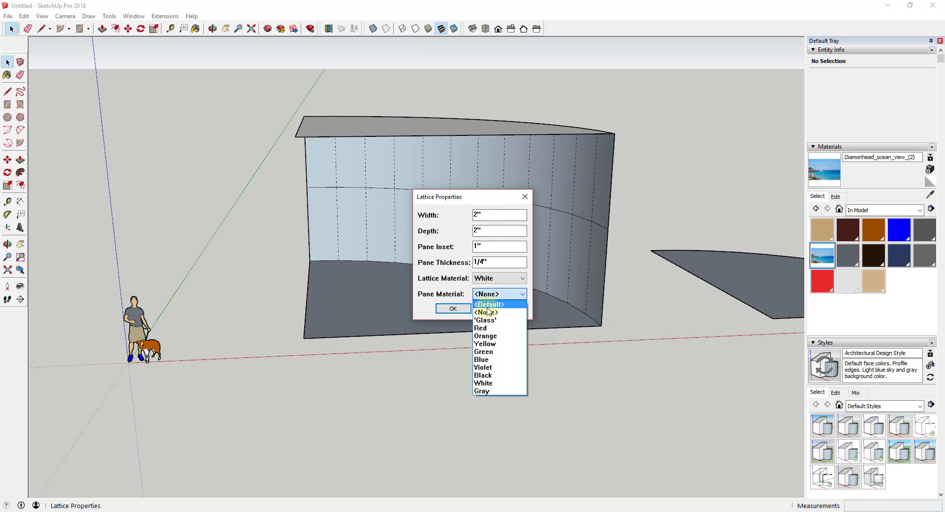
{"action": "left_click", "coordinate": [487, 310]}
{"action": "left_click", "coordinate": [453, 309]}
{"action": "middle_click_drag", "start_coordinate": [463, 296], "coordinate": [445, 247]}
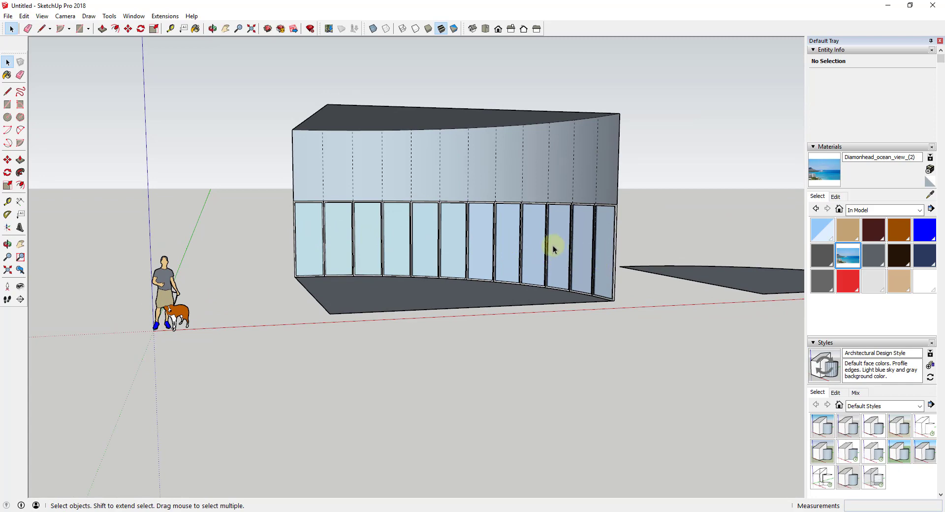
{"action": "mouse_move", "coordinate": [495, 237]}
{"action": "middle_mouse_down"}
{"action": "mouse_move", "coordinate": [481, 261]}
{"action": "mouse_move", "coordinate": [500, 274]}
{"action": "mouse_move", "coordinate": [538, 268]}
{"action": "mouse_move", "coordinate": [492, 251]}
{"action": "middle_mouse_up"}
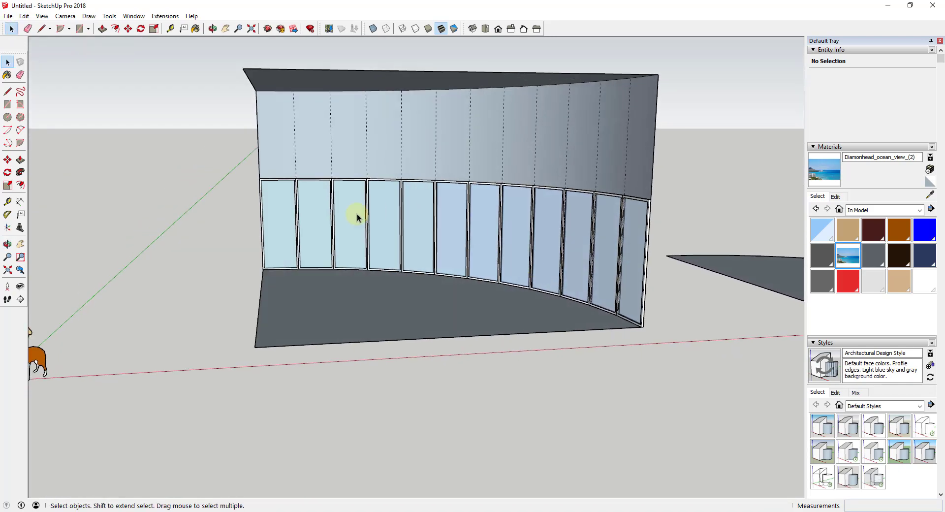
{"action": "scroll", "coordinate": [345, 210], "scroll_direction": "down", "scroll_amount": 5}
{"action": "scroll", "coordinate": [327, 211], "scroll_direction": "down", "scroll_amount": 2}
{"action": "middle_click_drag", "start_coordinate": [591, 232], "coordinate": [667, 239]}
{"action": "scroll", "coordinate": [666, 239], "scroll_direction": "up", "scroll_amount": 3}
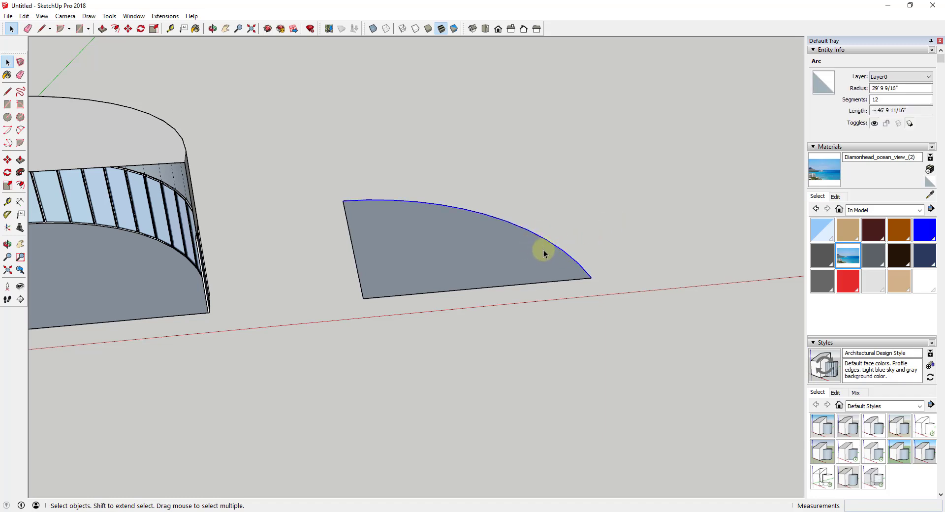
Step: Copy the flat pie base to the right with Move and Ctrl
{"action": "scroll", "coordinate": [650, 239], "scroll_direction": "down", "scroll_amount": 3}
{"action": "middle_click_drag", "start_coordinate": [650, 239], "coordinate": [559, 217]}
{"action": "left_click_drag", "start_coordinate": [261, 150], "coordinate": [625, 361]}
{"action": "key", "text": "m"}
{"action": "left_click", "coordinate": [294, 285]}
{"action": "key", "text": "ctrl"}
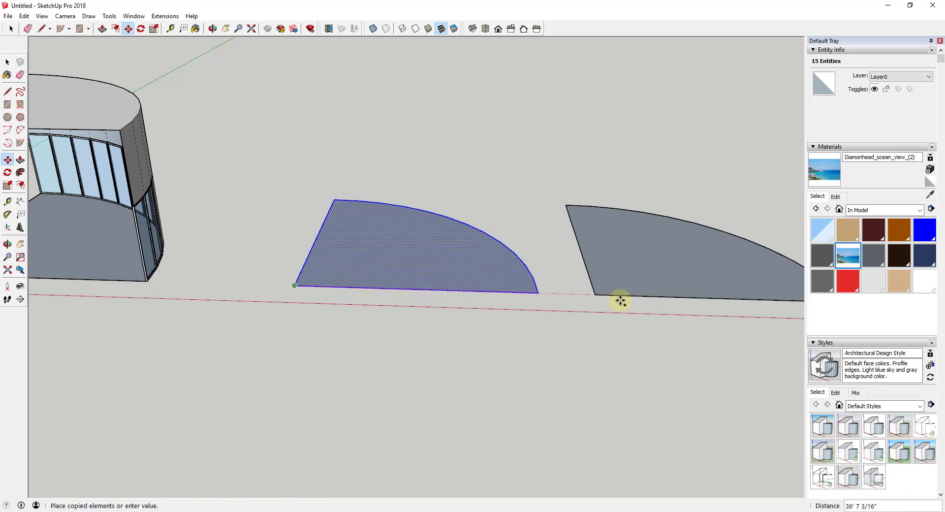
{"action": "left_click", "coordinate": [641, 291]}
{"action": "key", "text": "space"}
Step: Change the arc edge's segment count from 12 to 24 in Entity Info
{"action": "middle_click_drag", "start_coordinate": [641, 291], "coordinate": [462, 227]}
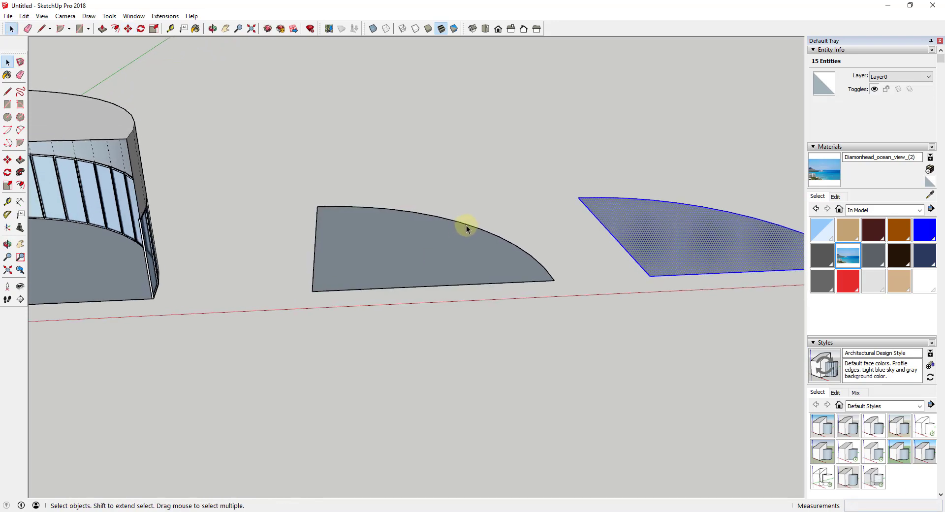
{"action": "left_click", "coordinate": [466, 226]}
{"action": "scroll", "coordinate": [465, 226], "scroll_direction": "up", "scroll_amount": 2}
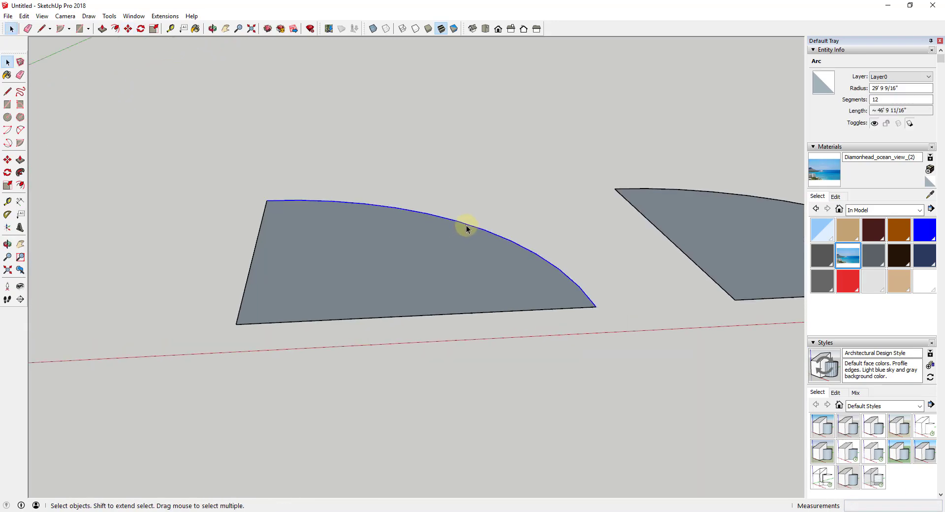
{"action": "left_click", "coordinate": [879, 100]}
{"action": "left_click_drag", "start_coordinate": [879, 100], "coordinate": [843, 101]}
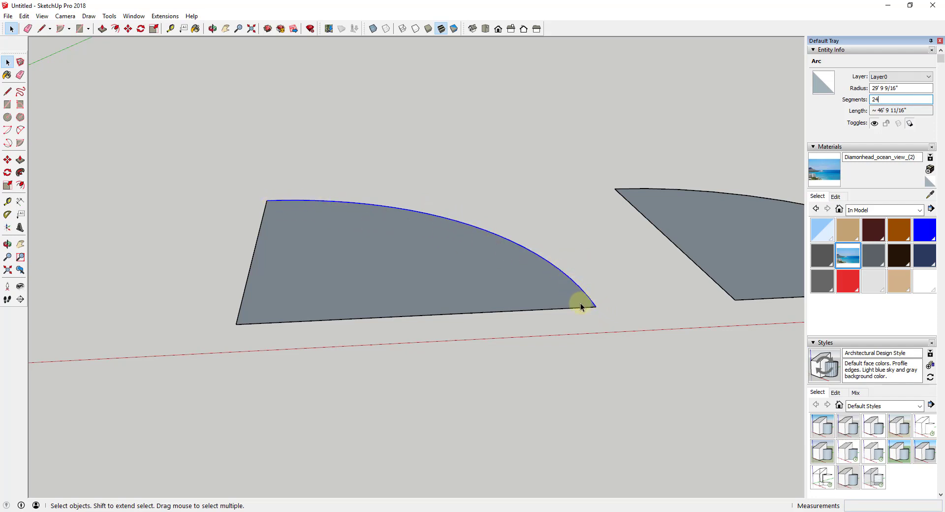
{"action": "middle_click_drag", "start_coordinate": [562, 283], "coordinate": [506, 238]}
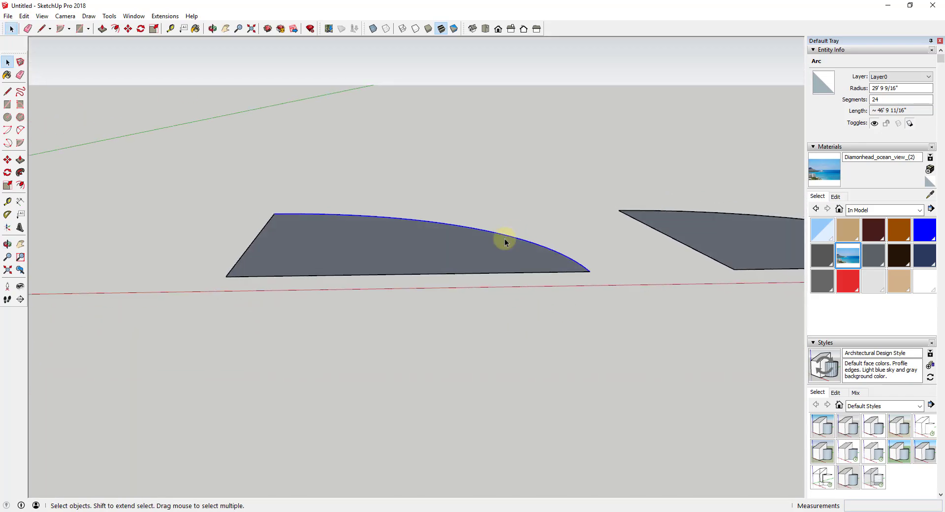
Step: Push/Pull the 24-segment base up into a tall curved wall
{"action": "key", "text": "p"}
{"action": "left_click_drag", "start_coordinate": [363, 255], "coordinate": [382, 60]}
{"action": "middle_click_drag", "start_coordinate": [381, 60], "coordinate": [271, 186]}
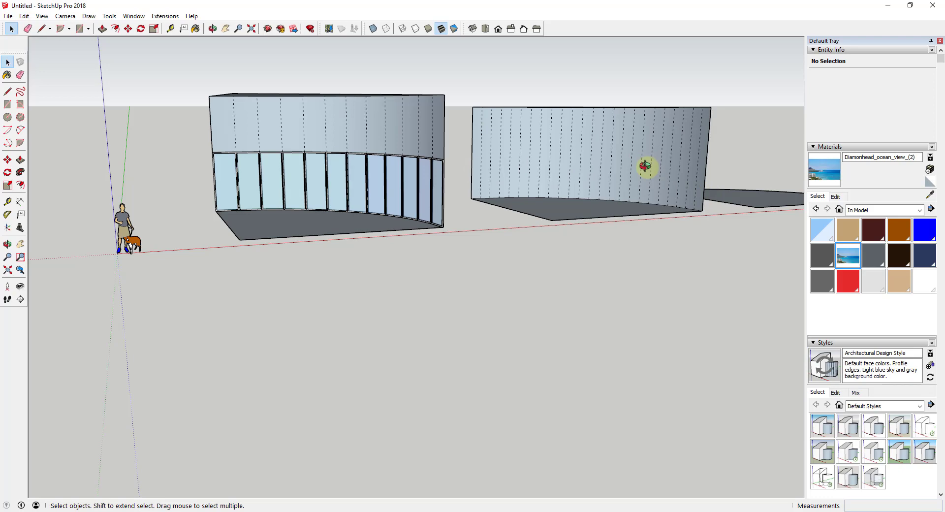
{"action": "middle_click_drag", "start_coordinate": [648, 164], "coordinate": [590, 255]}
{"action": "scroll", "coordinate": [768, 211], "scroll_direction": "up", "scroll_amount": 5}
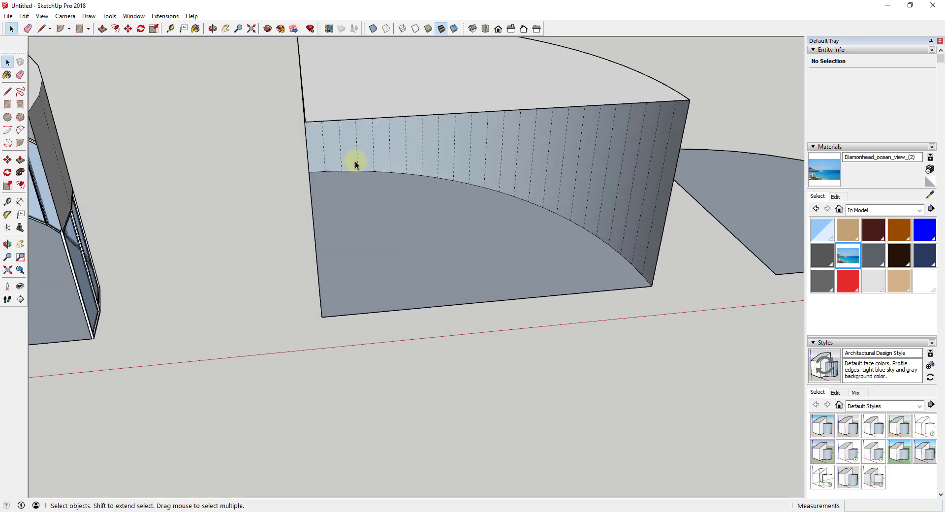
Step: Copy the wall's base arc to mid-height and select the faces below it
{"action": "left_click_drag", "start_coordinate": [409, 186], "coordinate": [668, 292]}
{"action": "middle_click_drag", "start_coordinate": [668, 292], "coordinate": [626, 221]}
{"action": "key", "text": "m"}
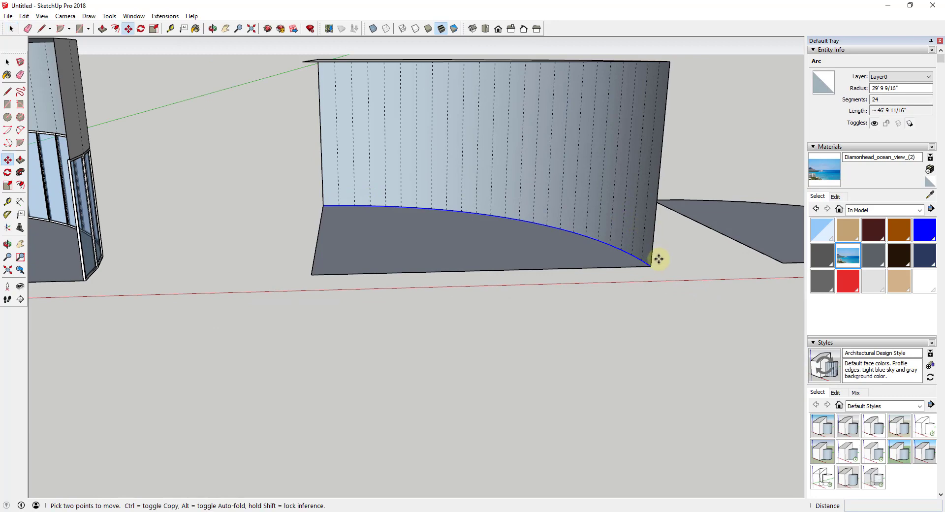
{"action": "left_click", "coordinate": [649, 266]}
{"action": "key", "text": "ctrl"}
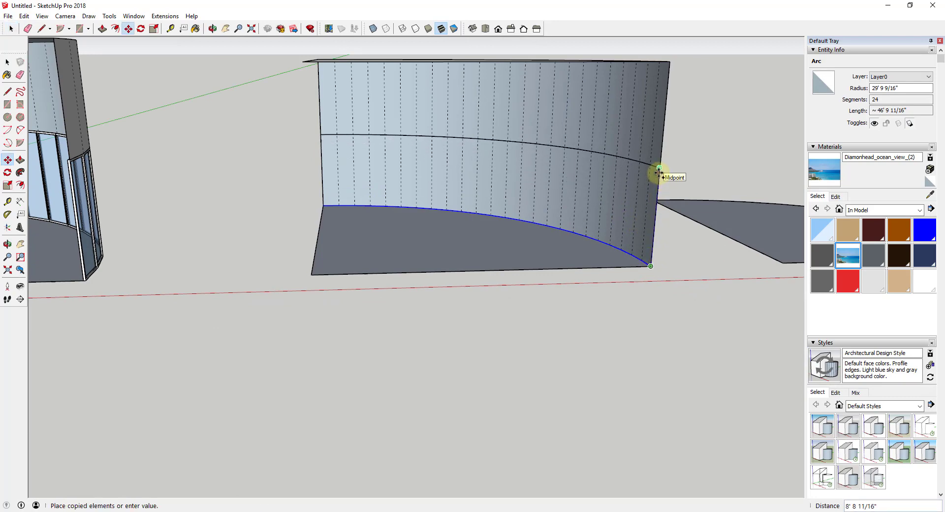
{"action": "left_click", "coordinate": [659, 170]}
{"action": "middle_click_drag", "start_coordinate": [635, 194], "coordinate": [673, 192]}
{"action": "key", "text": "space"}
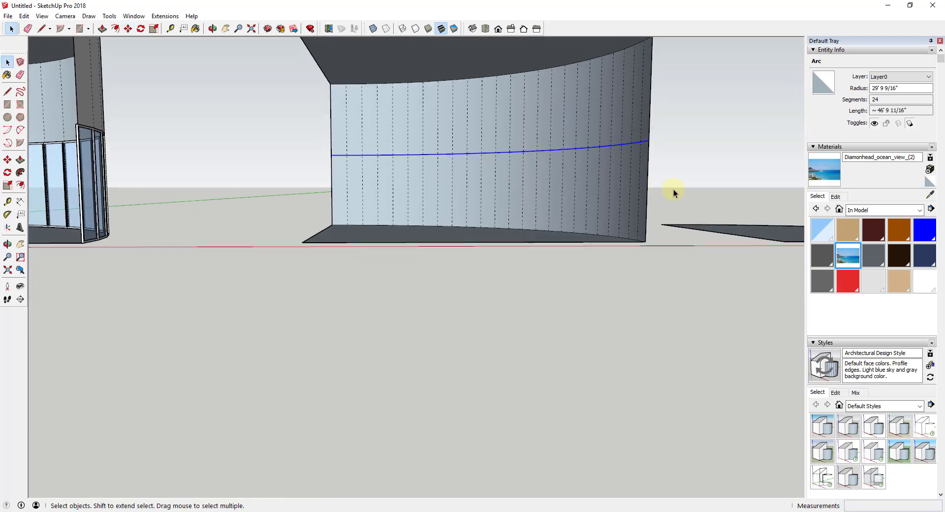
{"action": "left_click_drag", "start_coordinate": [356, 171], "coordinate": [295, 174]}
Step: Build a White lattice with Glass panes on the 24-segment wall's lower faces using Lattice Maker
{"action": "left_click", "coordinate": [165, 15]}
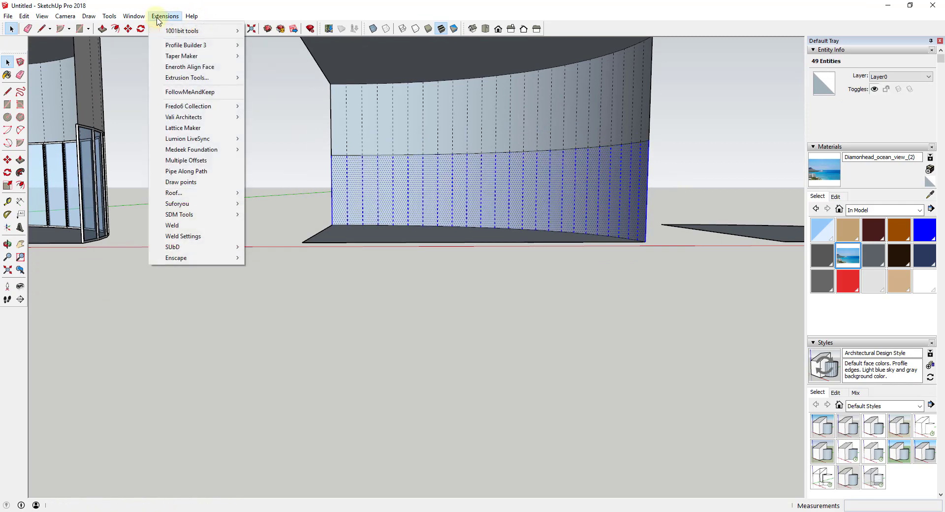
{"action": "left_click", "coordinate": [187, 127]}
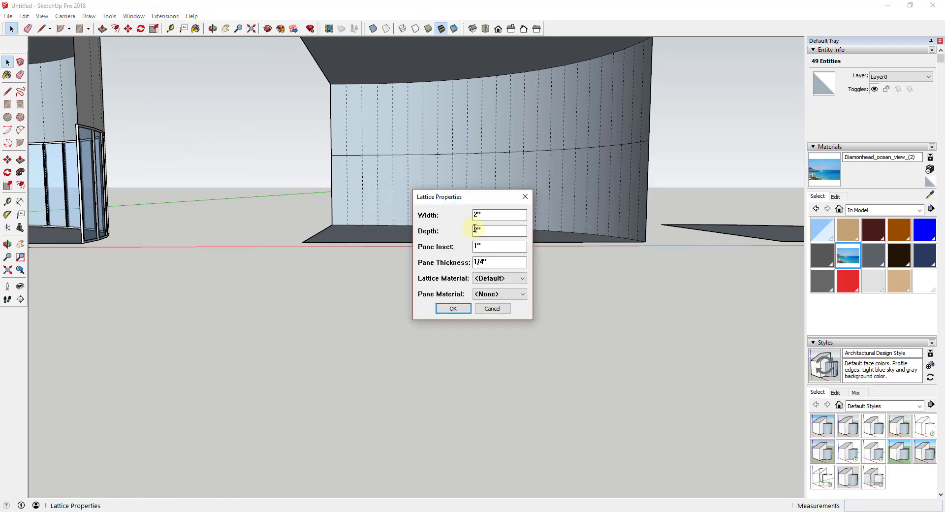
{"action": "left_click", "coordinate": [489, 280]}
{"action": "left_click", "coordinate": [485, 351]}
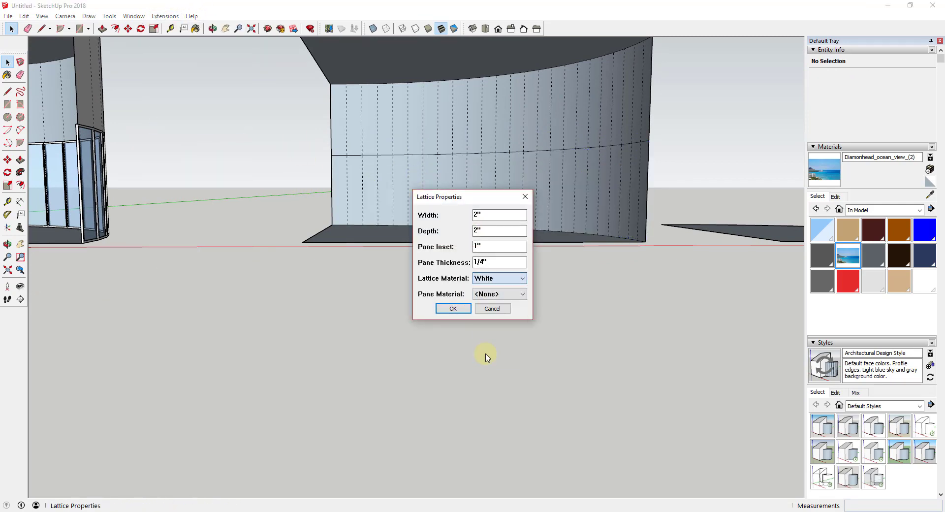
{"action": "left_click", "coordinate": [486, 294]}
{"action": "left_click", "coordinate": [481, 320]}
{"action": "left_click", "coordinate": [452, 308]}
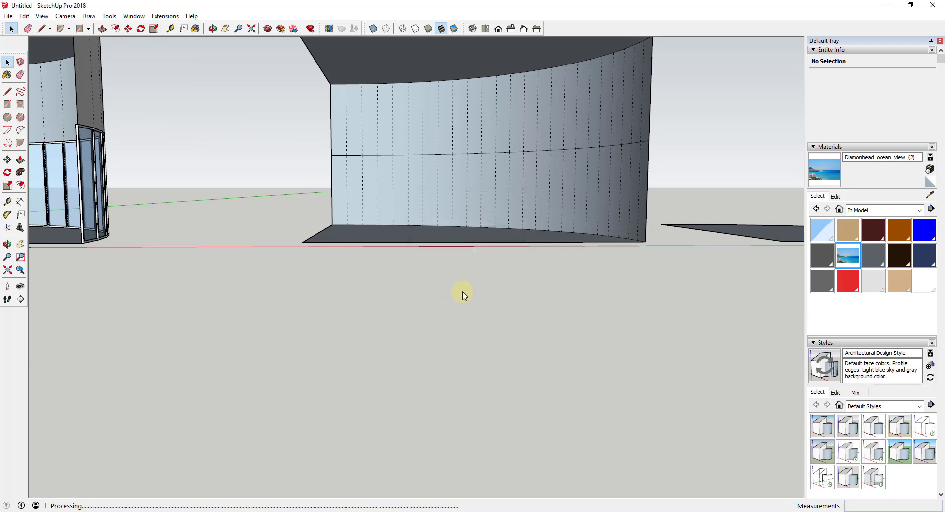
Step: Orbit and zoom around both latticed walls, ending looking down on the flat pie face
{"action": "mouse_move", "coordinate": [392, 205]}
{"action": "middle_mouse_down"}
{"action": "mouse_move", "coordinate": [527, 202]}
{"action": "mouse_move", "coordinate": [375, 209]}
{"action": "middle_mouse_up"}
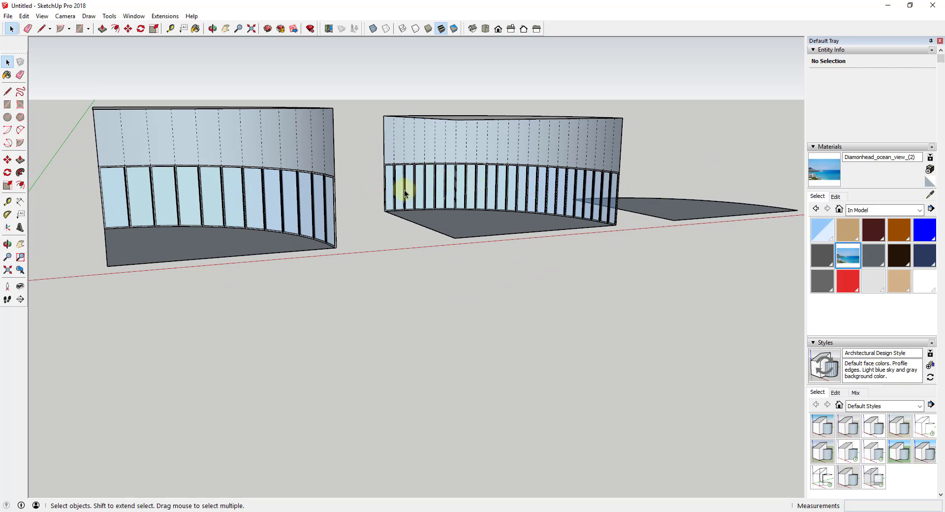
{"action": "middle_click_drag", "start_coordinate": [551, 187], "coordinate": [534, 198]}
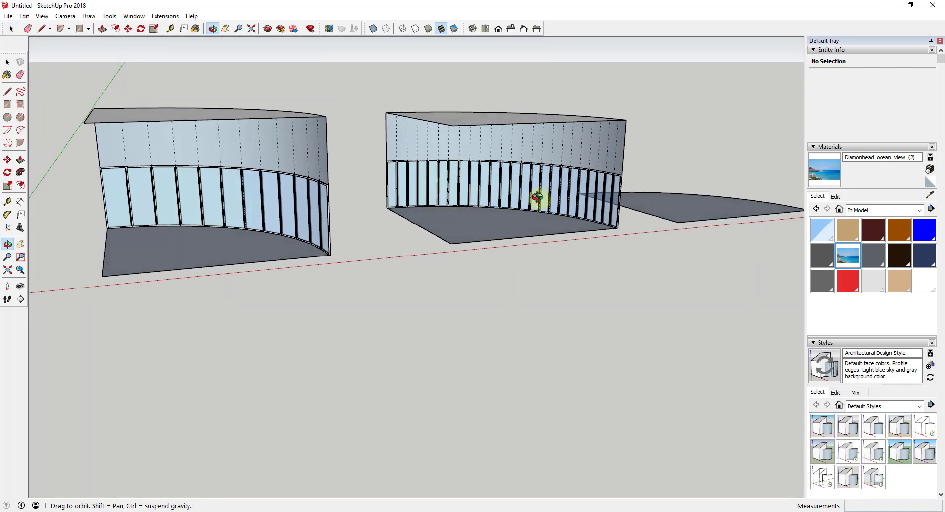
{"action": "scroll", "coordinate": [636, 198], "scroll_direction": "up", "scroll_amount": 2}
{"action": "scroll", "coordinate": [634, 200], "scroll_direction": "down", "scroll_amount": 4}
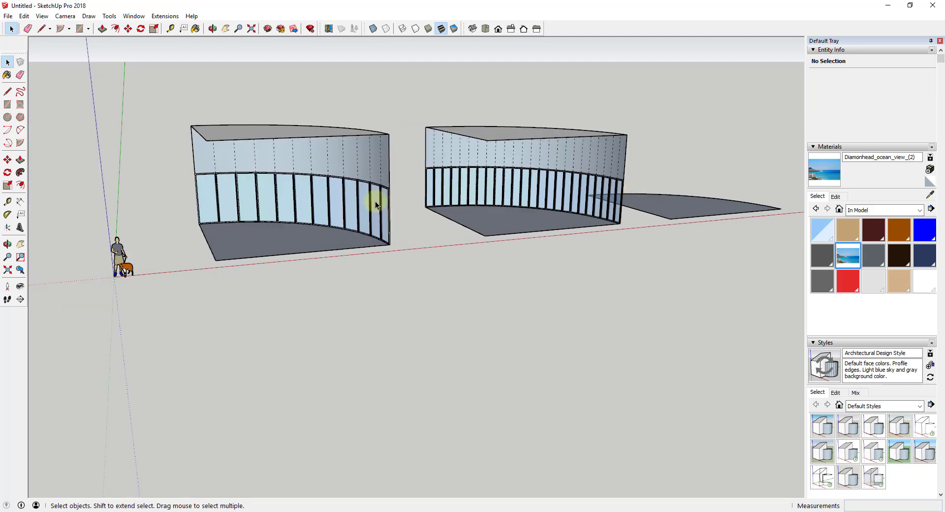
{"action": "middle_click_drag", "start_coordinate": [375, 201], "coordinate": [364, 201]}
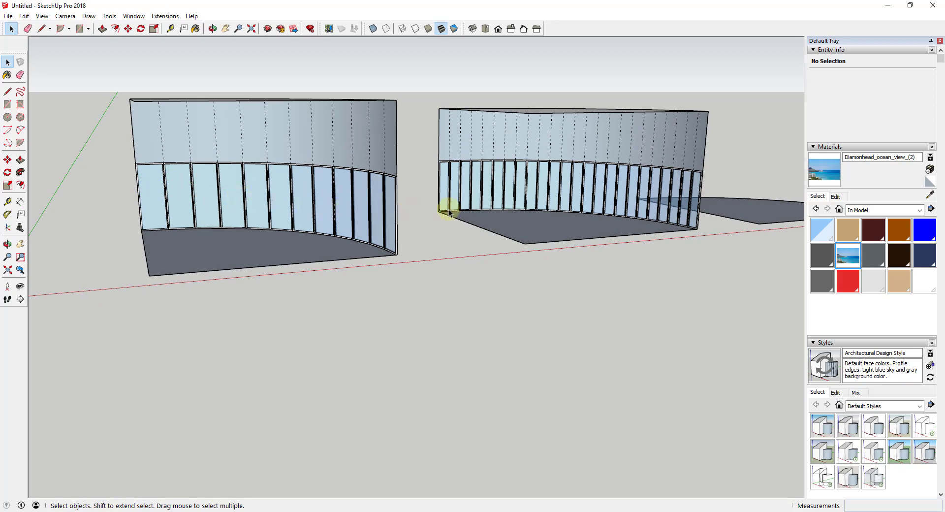
{"action": "middle_click_drag", "start_coordinate": [665, 209], "coordinate": [29, 325]}
Step: Set the flat face's curved edge to 6 segments in Entity Info
{"action": "left_click", "coordinate": [401, 212]}
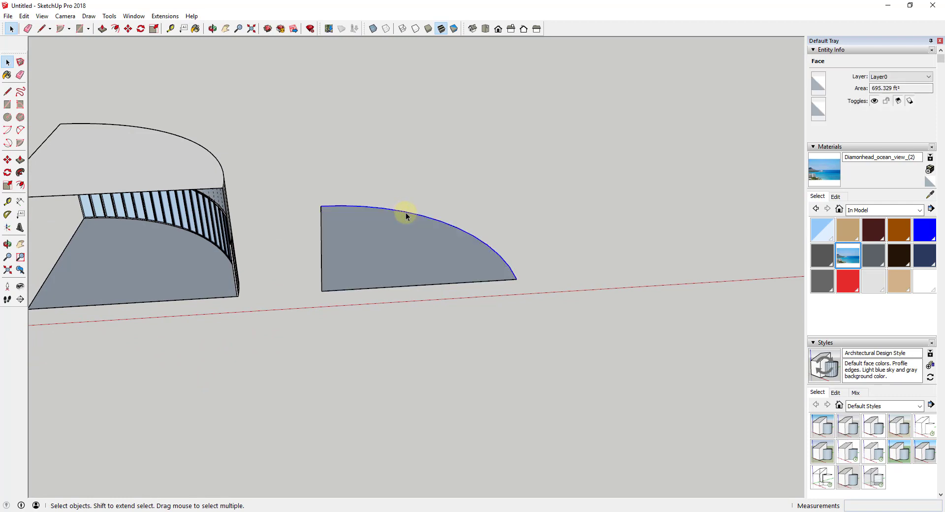
{"action": "middle_click_drag", "start_coordinate": [403, 213], "coordinate": [544, 207]}
{"action": "middle_click_drag", "start_coordinate": [338, 251], "coordinate": [640, 140]}
{"action": "double_click", "coordinate": [897, 100]}
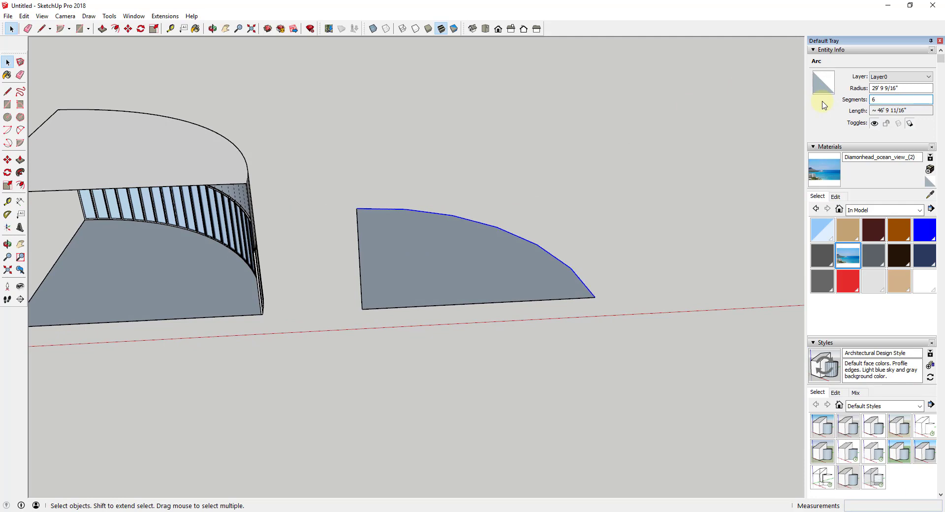
{"action": "middle_click_drag", "start_coordinate": [470, 226], "coordinate": [341, 175]}
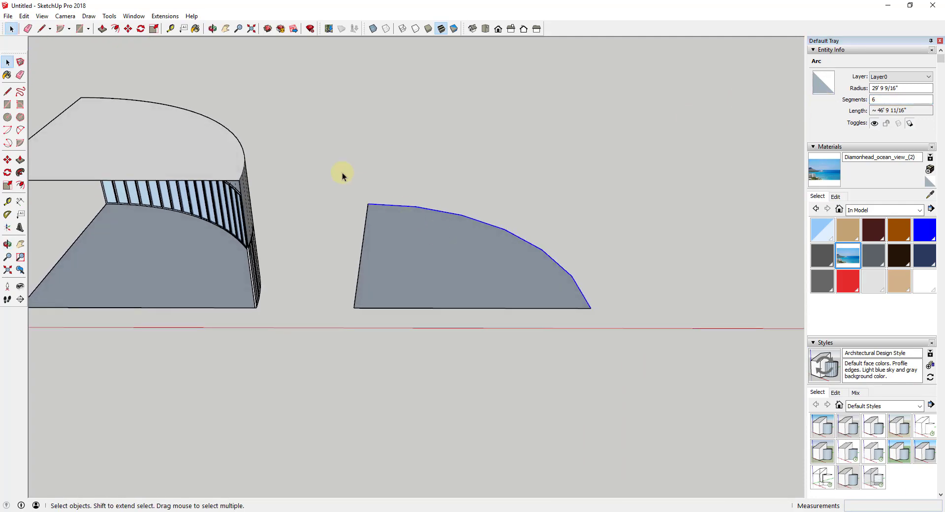
Step: Copy the 6-segment pie face to the right with Move and Ctrl
{"action": "left_click_drag", "start_coordinate": [315, 150], "coordinate": [624, 358]}
{"action": "key", "text": "m"}
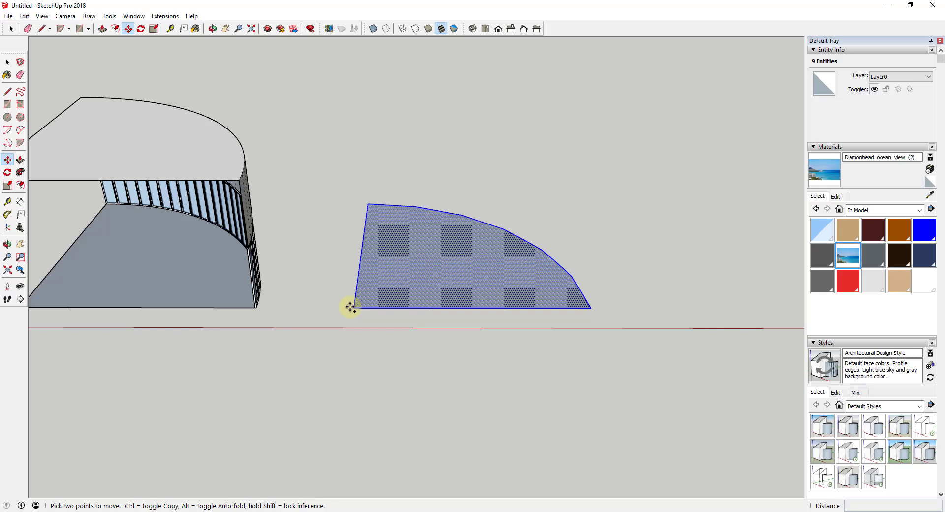
{"action": "key", "text": "ctrl"}
{"action": "left_click", "coordinate": [350, 307]}
{"action": "left_click", "coordinate": [658, 305]}
{"action": "key", "text": "space"}
{"action": "middle_click_drag", "start_coordinate": [500, 289], "coordinate": [406, 234]}
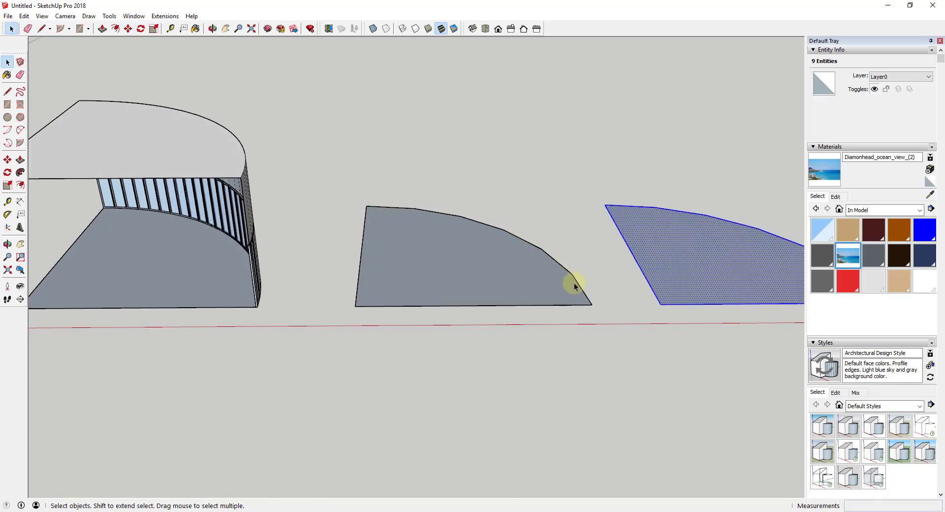
Step: Push/Pull the middle 6-segment face up into a tall block and erase the extra faces
{"action": "left_click", "coordinate": [563, 295]}
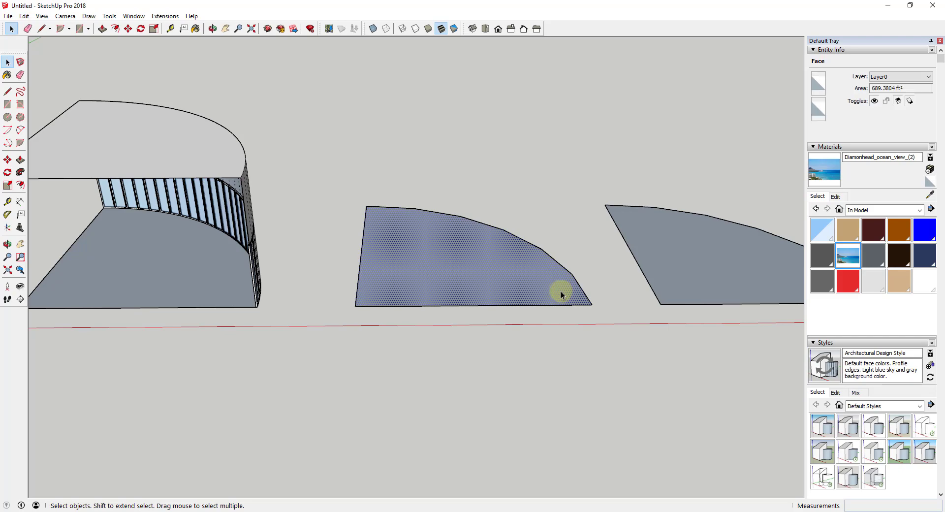
{"action": "key", "text": "p"}
{"action": "left_click", "coordinate": [534, 283]}
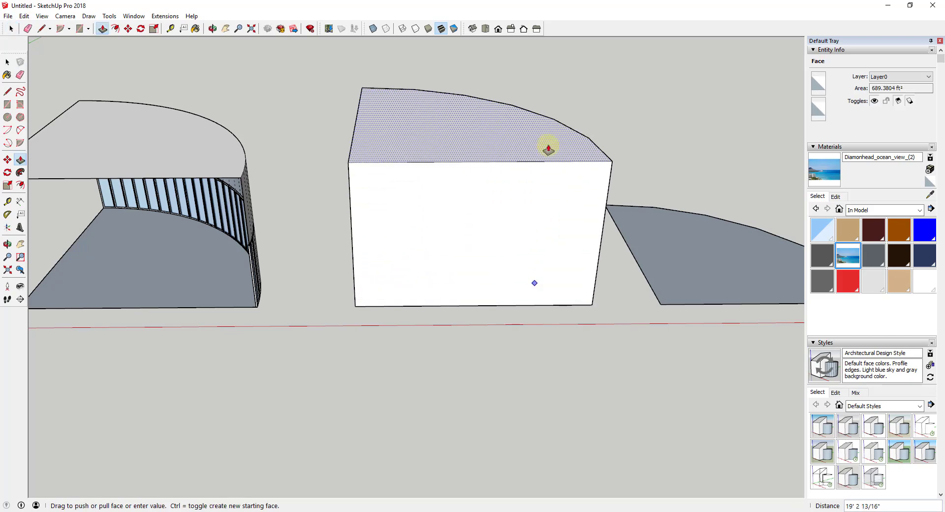
{"action": "left_click", "coordinate": [548, 147]}
{"action": "mouse_move", "coordinate": [427, 213]}
{"action": "middle_mouse_down"}
{"action": "mouse_move", "coordinate": [363, 163]}
{"action": "mouse_move", "coordinate": [507, 115]}
{"action": "mouse_move", "coordinate": [329, 186]}
{"action": "middle_mouse_up"}
{"action": "key", "text": "e"}
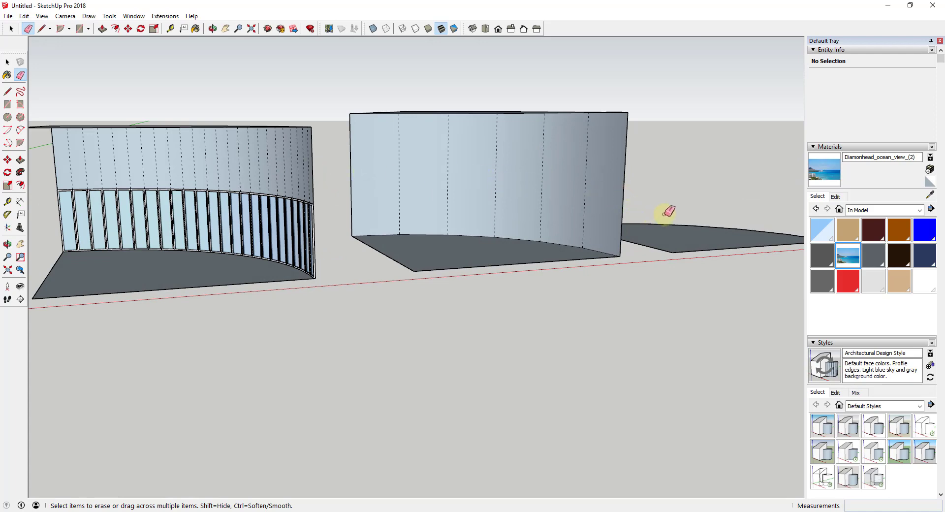
{"action": "key", "text": "space"}
Step: Copy the curved base arc about 9' 7" up the wall to split it horizontally
{"action": "mouse_move", "coordinate": [668, 210]}
{"action": "middle_mouse_down"}
{"action": "mouse_move", "coordinate": [652, 238]}
{"action": "mouse_move", "coordinate": [569, 213]}
{"action": "mouse_move", "coordinate": [483, 234]}
{"action": "middle_mouse_up"}
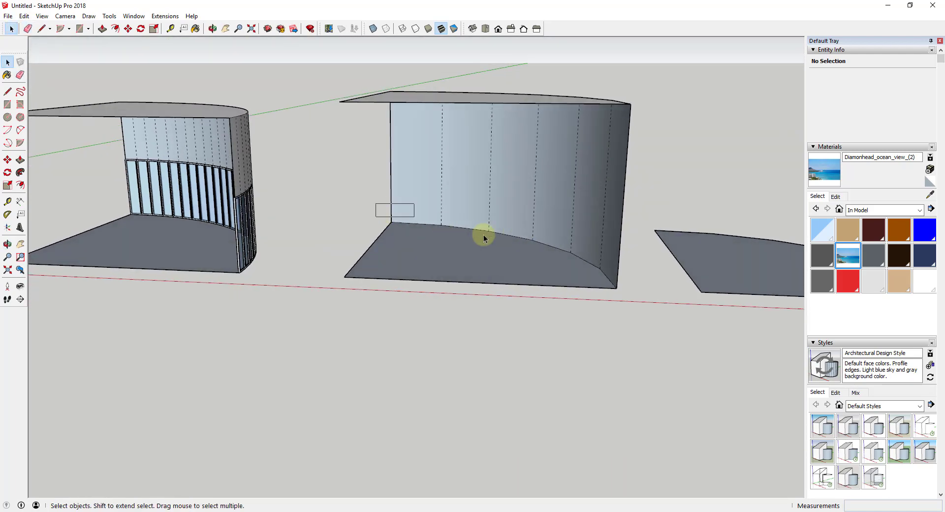
{"action": "left_click_drag", "start_coordinate": [483, 235], "coordinate": [640, 302]}
{"action": "key", "text": "m"}
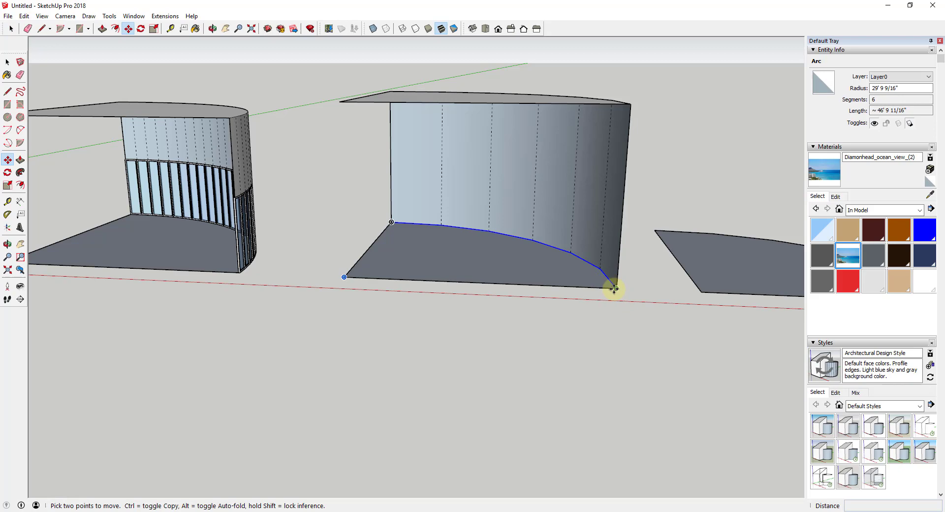
{"action": "left_click", "coordinate": [614, 289]}
{"action": "key", "text": "ctrl"}
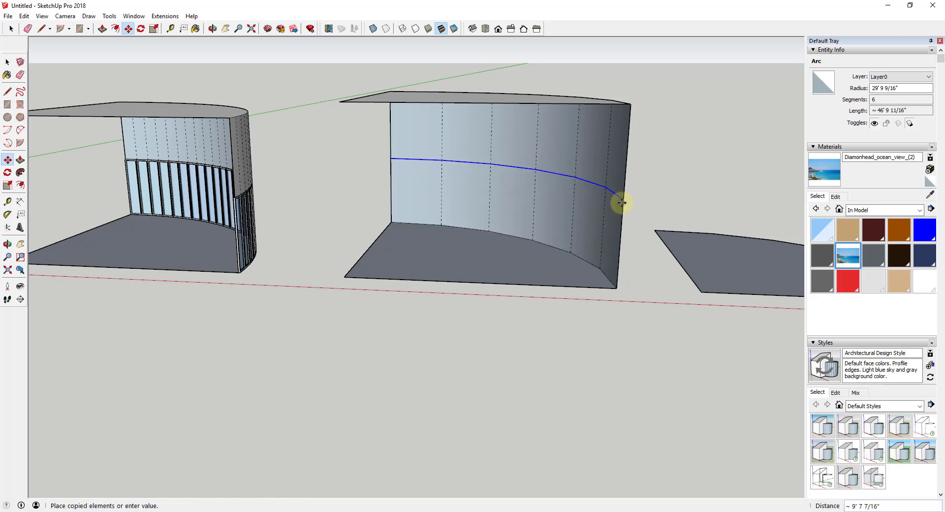
{"action": "left_click", "coordinate": [622, 203]}
{"action": "middle_click_drag", "start_coordinate": [621, 202], "coordinate": [433, 193]}
{"action": "key", "text": "space"}
{"action": "left_click", "coordinate": [461, 196], "text": "ctrl"}
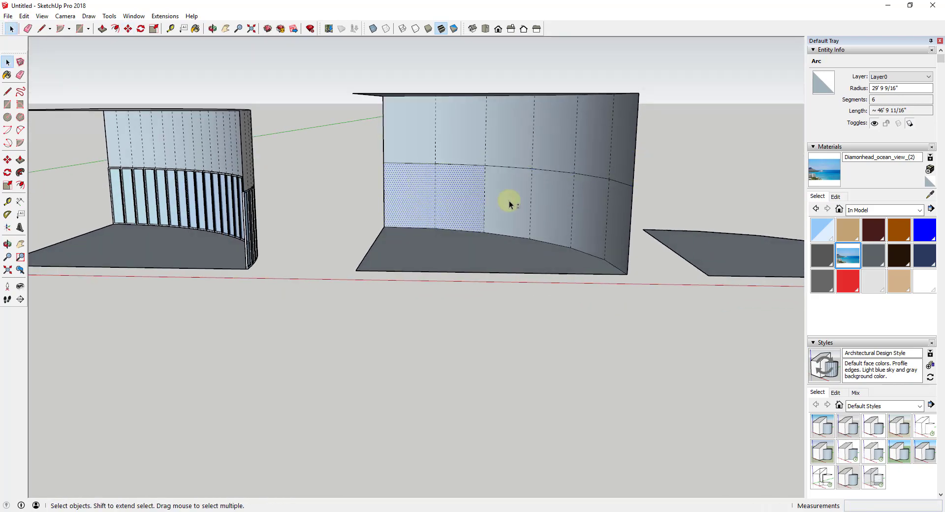
Step: Select the lower wall faces and apply Lattice Maker with a White frame and Glass panes
{"action": "left_click", "coordinate": [509, 202], "text": "ctrl"}
{"action": "left_click", "coordinate": [551, 204], "text": "ctrl"}
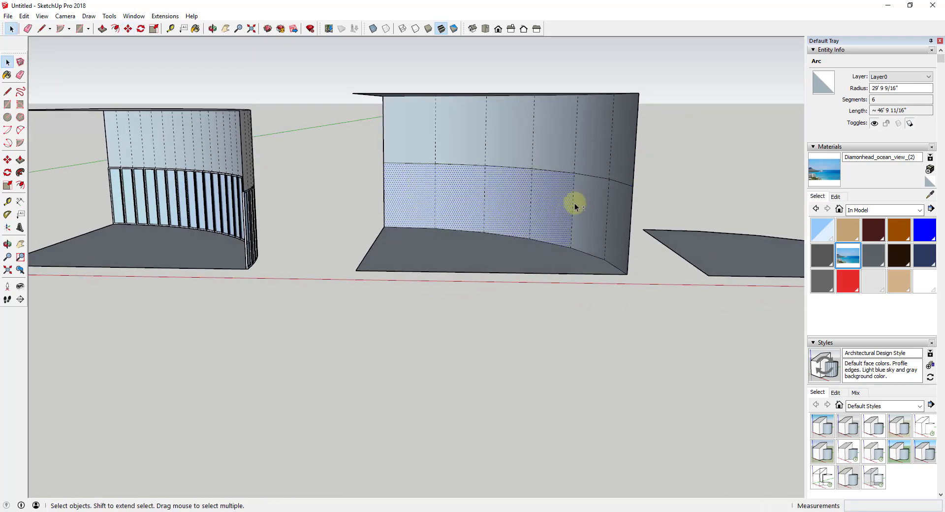
{"action": "left_click", "coordinate": [159, 16]}
{"action": "left_click", "coordinate": [195, 126]}
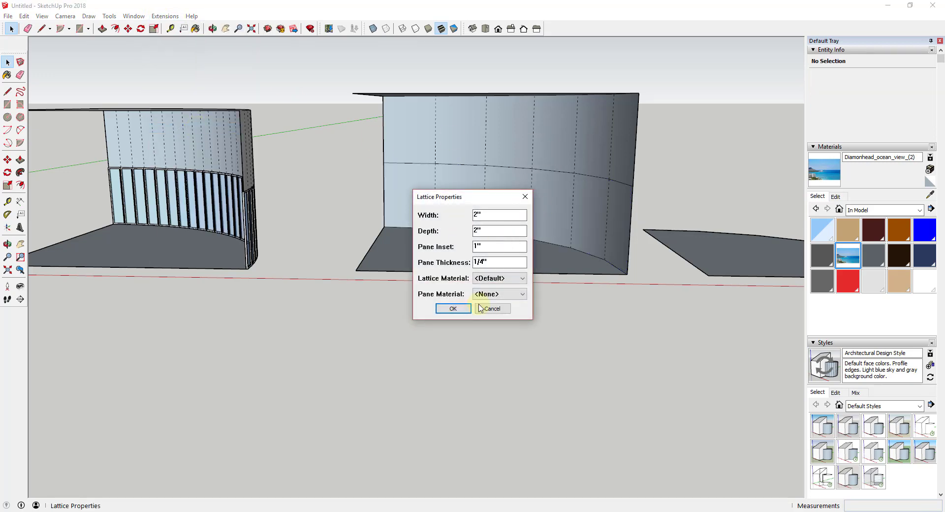
{"action": "left_click", "coordinate": [495, 278]}
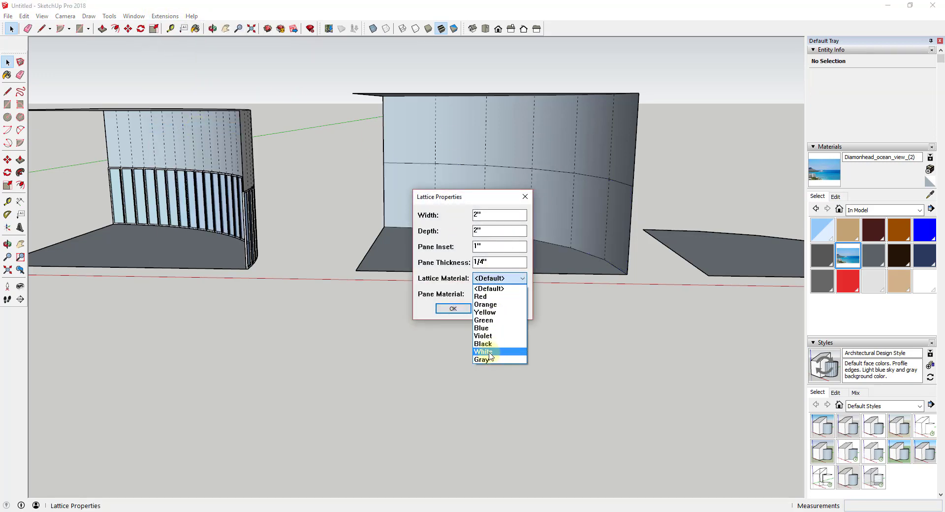
{"action": "left_click", "coordinate": [483, 352]}
{"action": "left_click", "coordinate": [497, 293]}
{"action": "left_click", "coordinate": [487, 311]}
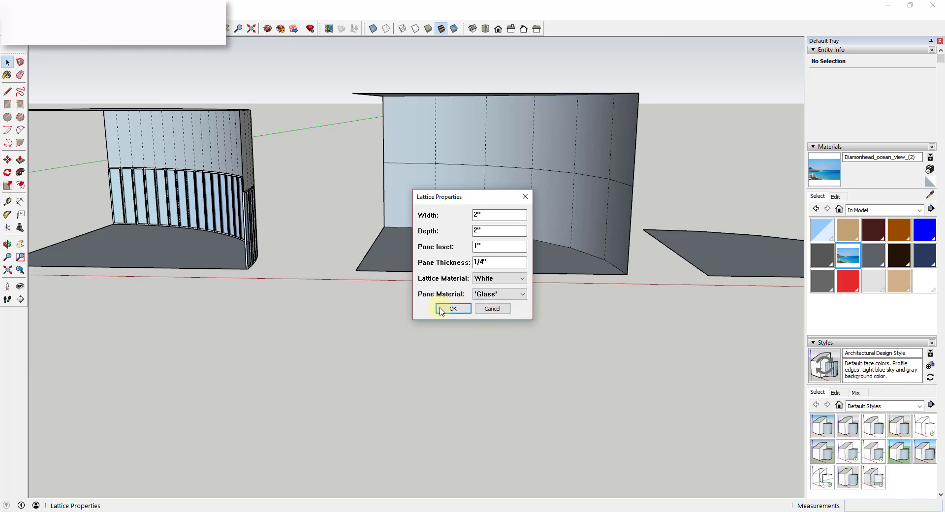
{"action": "left_click", "coordinate": [452, 309]}
{"action": "middle_click_drag", "start_coordinate": [443, 308], "coordinate": [382, 228]}
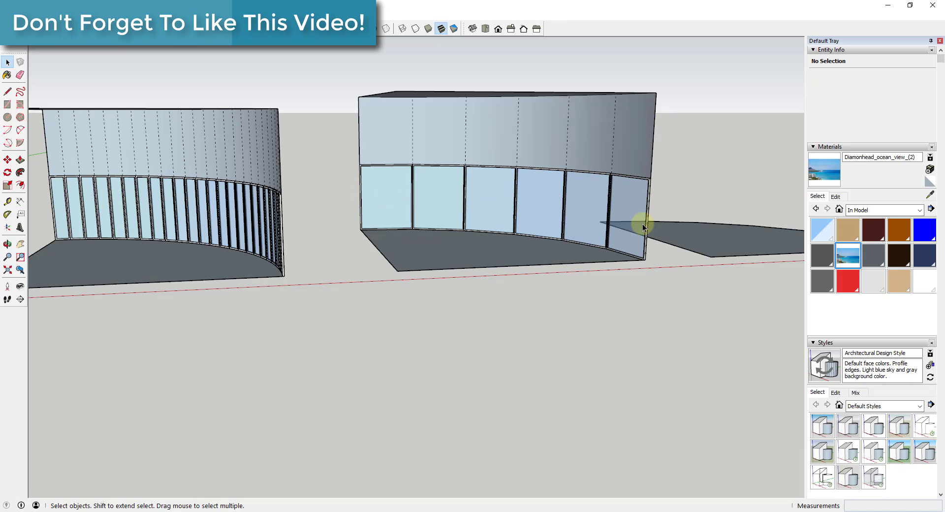
{"action": "middle_click_drag", "start_coordinate": [493, 211], "coordinate": [487, 215]}
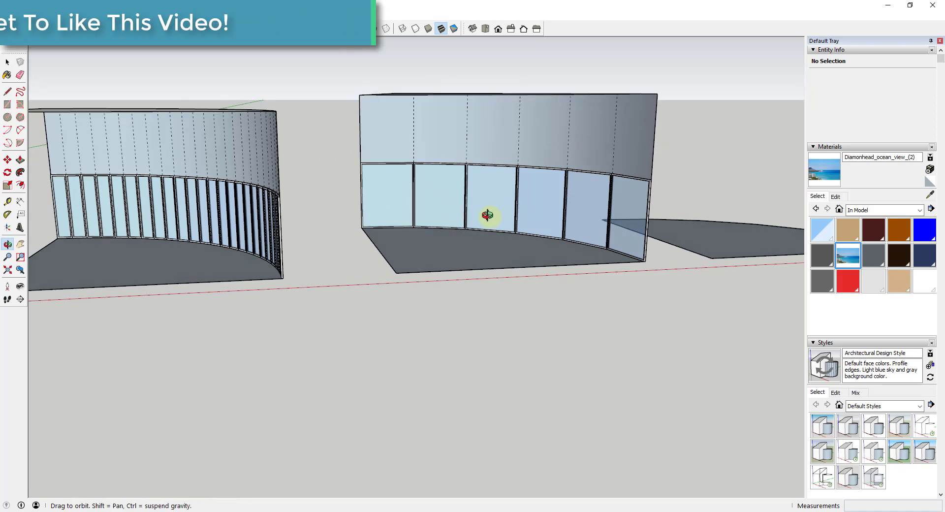
{"action": "scroll", "coordinate": [610, 222], "scroll_direction": "down", "scroll_amount": 5}
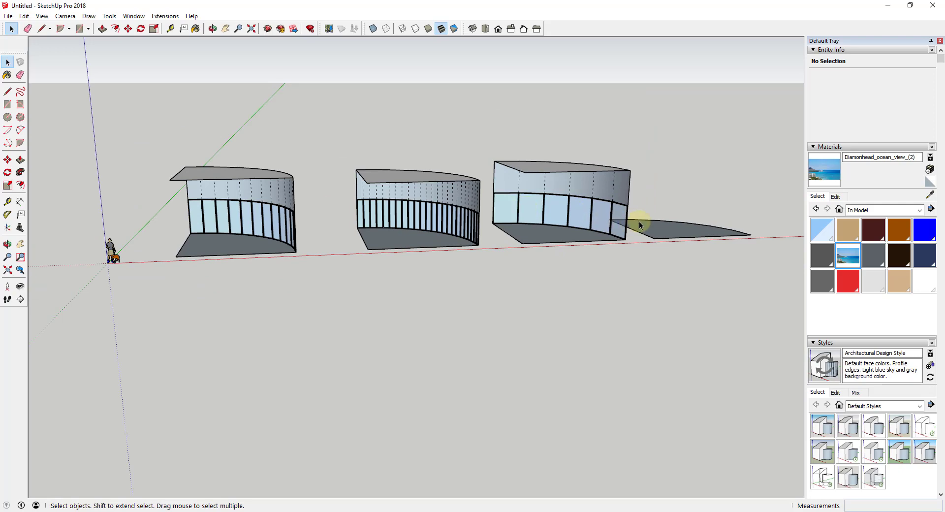
Step: Orbit and zoom out to show the 24-, 12- and 6-panel glass walls and the figure
{"action": "scroll", "coordinate": [638, 220], "scroll_direction": "up", "scroll_amount": 5}
{"action": "middle_click_drag", "start_coordinate": [553, 213], "coordinate": [377, 38]}
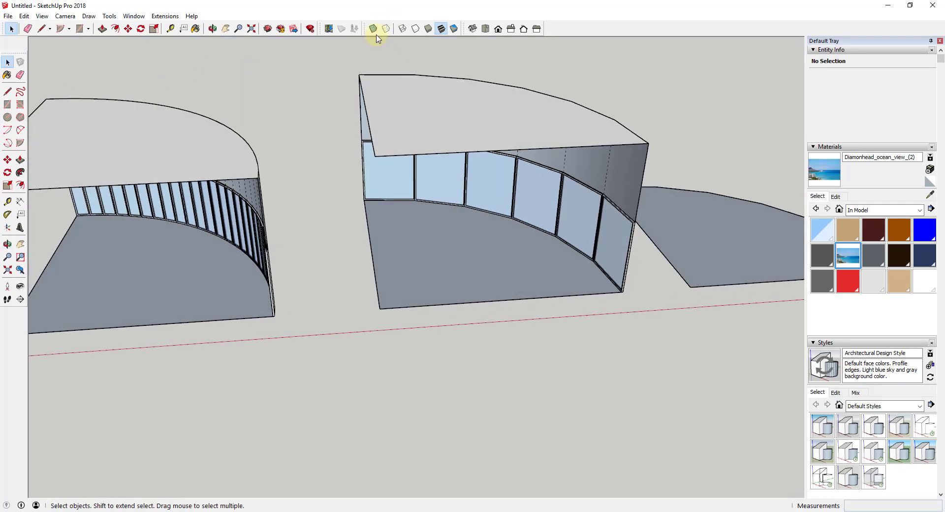
{"action": "middle_click_drag", "start_coordinate": [562, 191], "coordinate": [377, 186]}
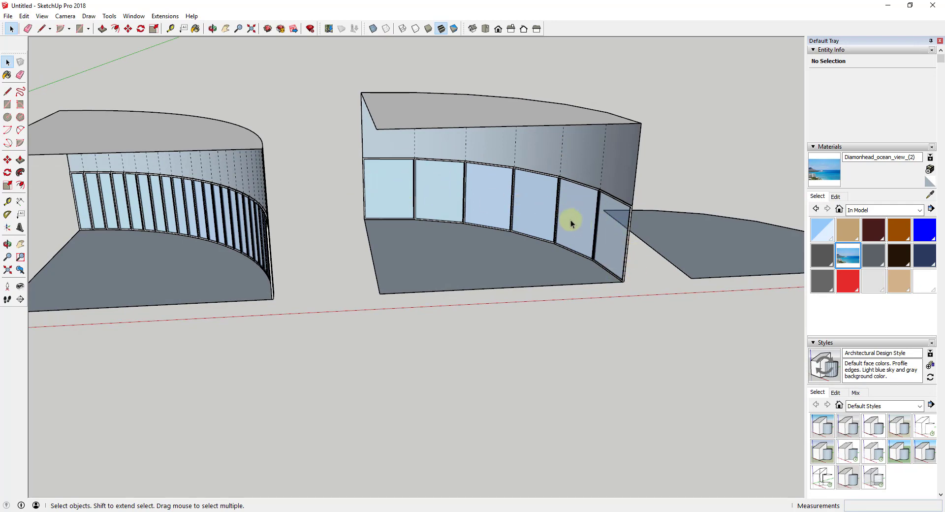
{"action": "middle_click_drag", "start_coordinate": [466, 188], "coordinate": [489, 200]}
{"action": "scroll", "coordinate": [593, 185], "scroll_direction": "down", "scroll_amount": 4}
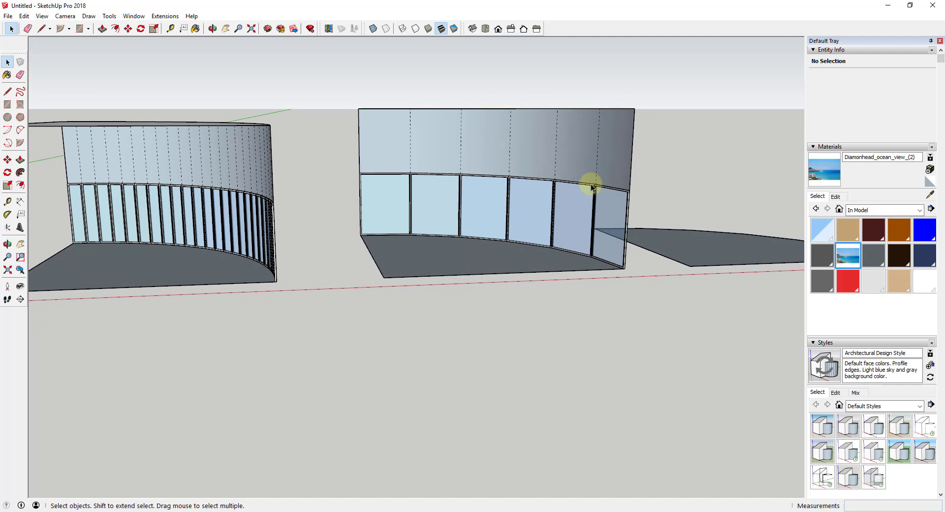
{"action": "scroll", "coordinate": [473, 204], "scroll_direction": "down", "scroll_amount": 3}
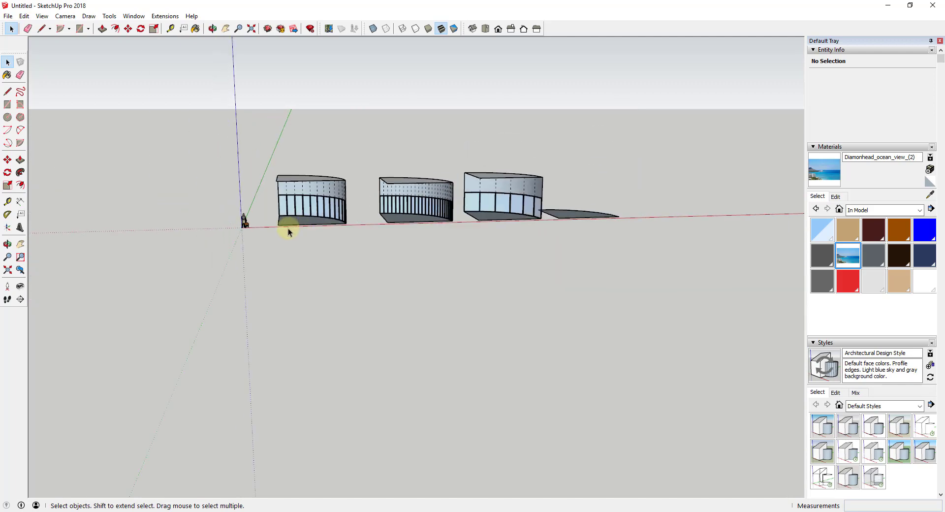
Step: Select the scale figure at the origin and start moving it, then cancel the move
{"action": "left_click", "coordinate": [248, 225]}
{"action": "key", "text": "m"}
{"action": "left_click", "coordinate": [244, 223]}
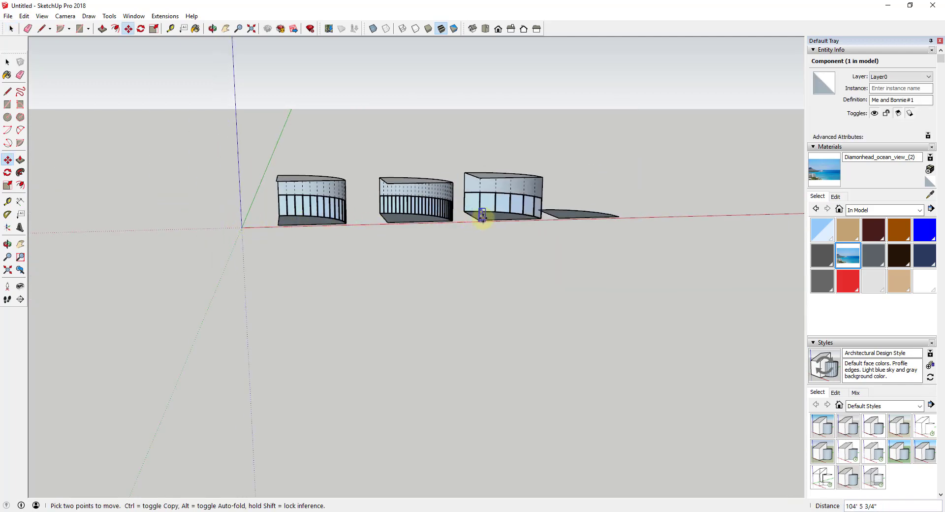
{"action": "scroll", "coordinate": [482, 216], "scroll_direction": "up", "scroll_amount": 4}
{"action": "key", "text": "a"}
{"action": "key", "text": "space"}
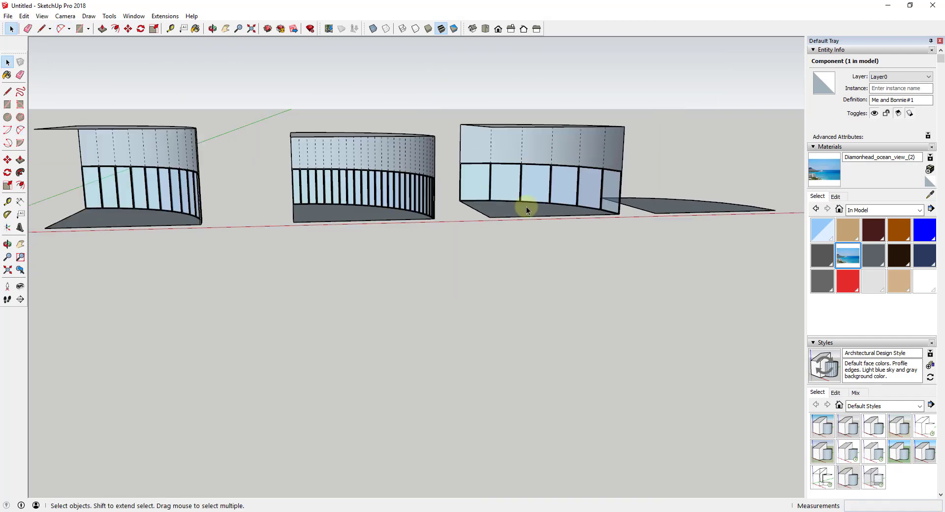
{"action": "scroll", "coordinate": [527, 210], "scroll_direction": "down", "scroll_amount": 3}
Step: Move the scale figure from the origin to stand inside the 6-panel glass wall
{"action": "key", "text": "m"}
{"action": "left_click", "coordinate": [274, 211]}
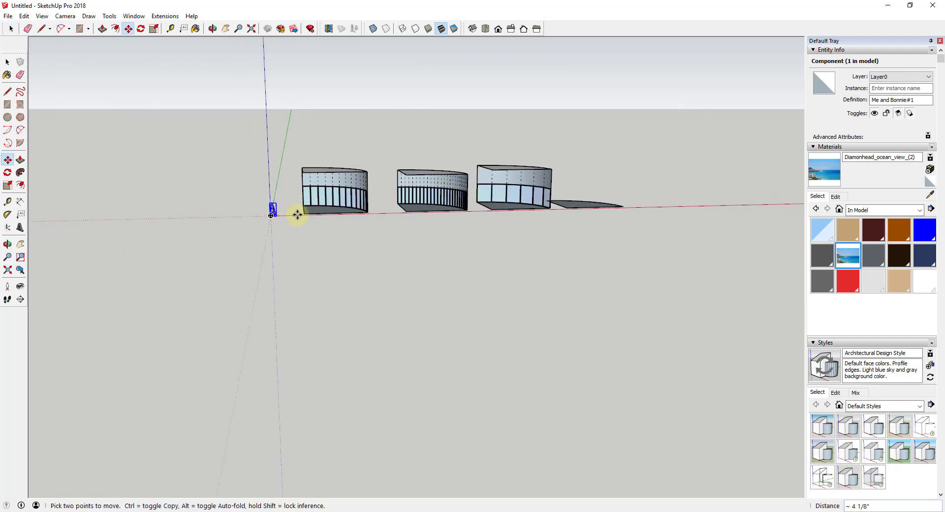
{"action": "scroll", "coordinate": [497, 213], "scroll_direction": "up", "scroll_amount": 5}
{"action": "scroll", "coordinate": [472, 210], "scroll_direction": "up", "scroll_amount": 3}
{"action": "middle_click_drag", "start_coordinate": [460, 206], "coordinate": [395, 215]}
{"action": "scroll", "coordinate": [509, 177], "scroll_direction": "up", "scroll_amount": 3}
{"action": "middle_click_drag", "start_coordinate": [509, 177], "coordinate": [287, 146]}
{"action": "key", "text": "space"}
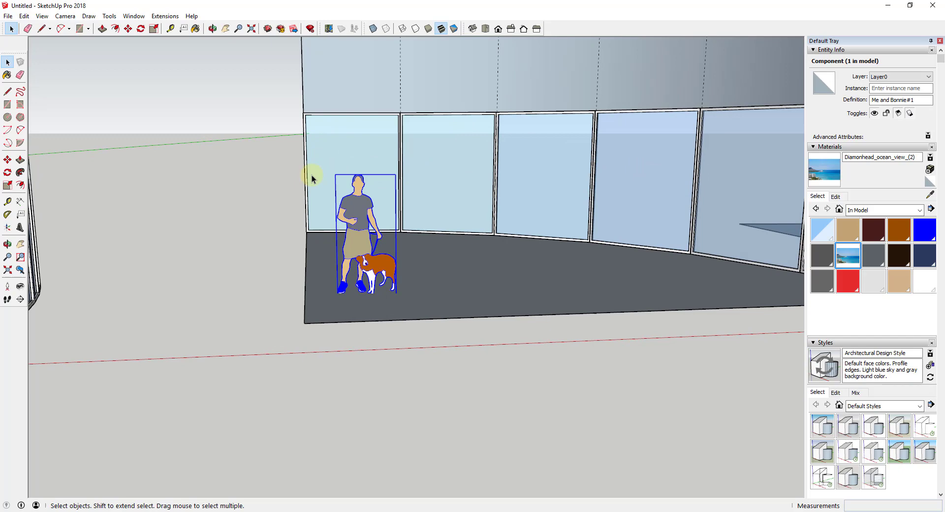
Step: Orbit out to view the whole glazed wall, the figure and the unraised pie slab
{"action": "middle_click_drag", "start_coordinate": [312, 175], "coordinate": [681, 205]}
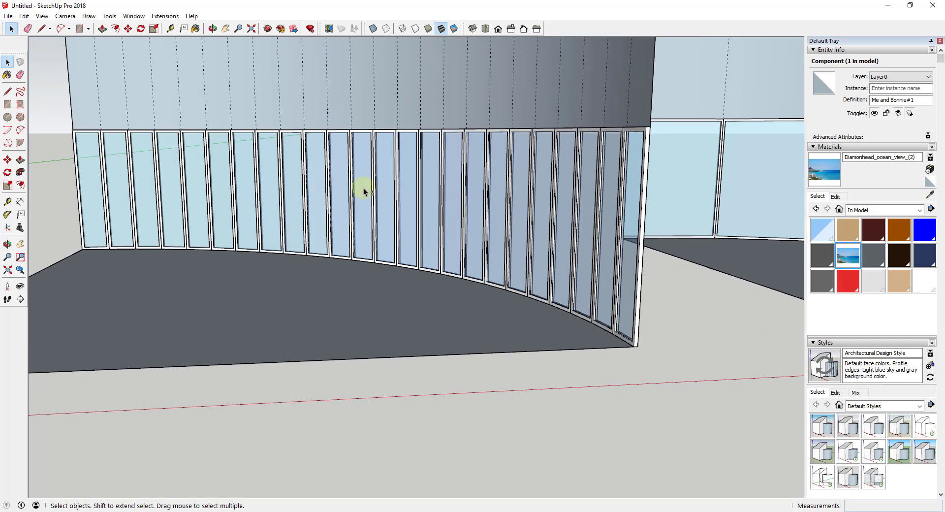
{"action": "scroll", "coordinate": [718, 200], "scroll_direction": "down", "scroll_amount": 3}
{"action": "middle_click_drag", "start_coordinate": [659, 194], "coordinate": [366, 162]}
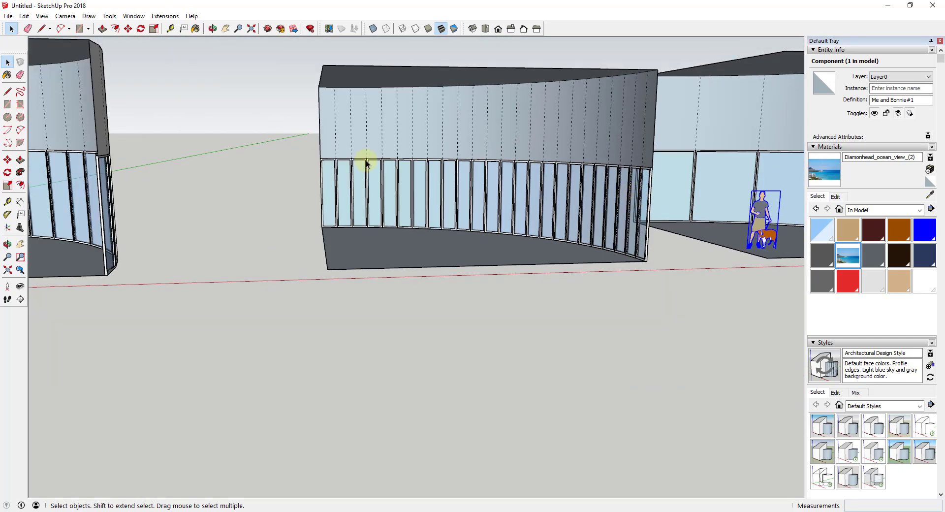
{"action": "middle_click_drag", "start_coordinate": [675, 192], "coordinate": [327, 192]}
Step: Set the last slab's curved edge to 3 segments in Entity Info
{"action": "scroll", "coordinate": [609, 190], "scroll_direction": "up", "scroll_amount": 2}
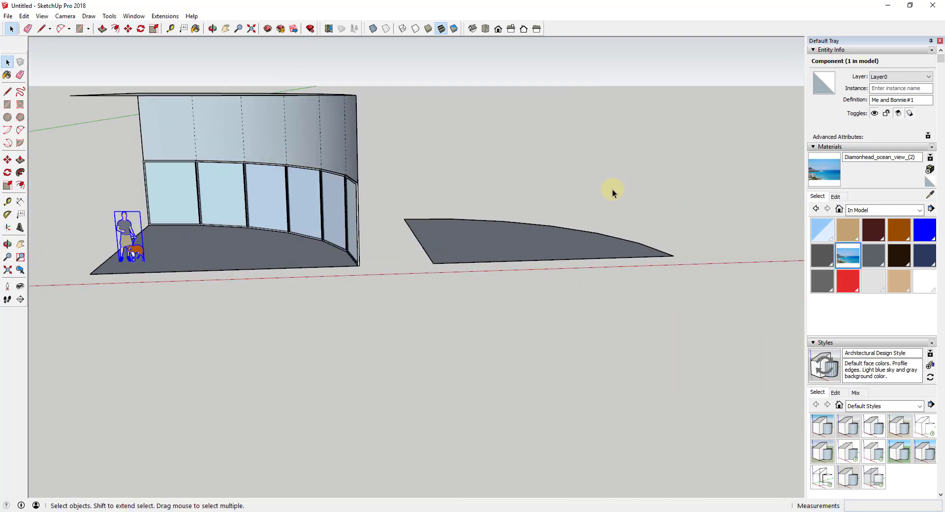
{"action": "scroll", "coordinate": [592, 234], "scroll_direction": "up", "scroll_amount": 2}
{"action": "left_click", "coordinate": [592, 224]}
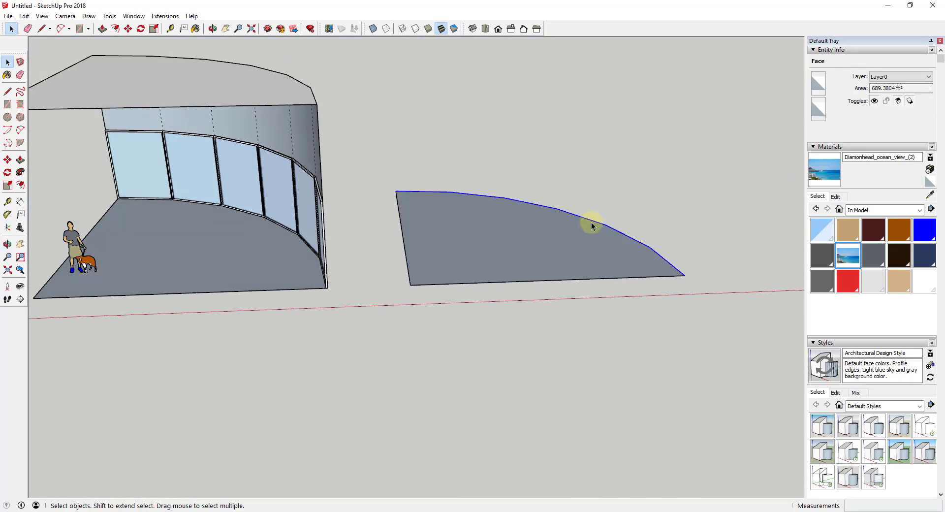
{"action": "left_click", "coordinate": [871, 99]}
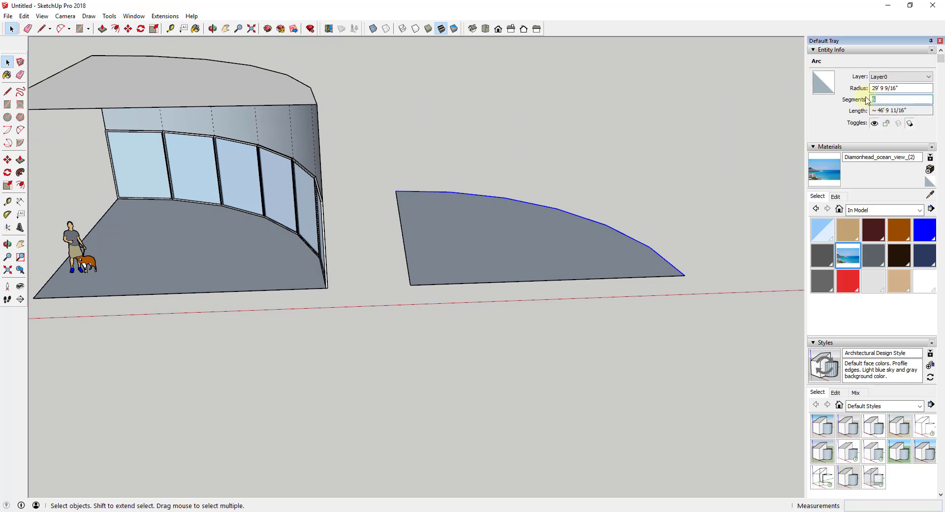
{"action": "type", "text": "3"}
{"action": "key", "text": "Return"}
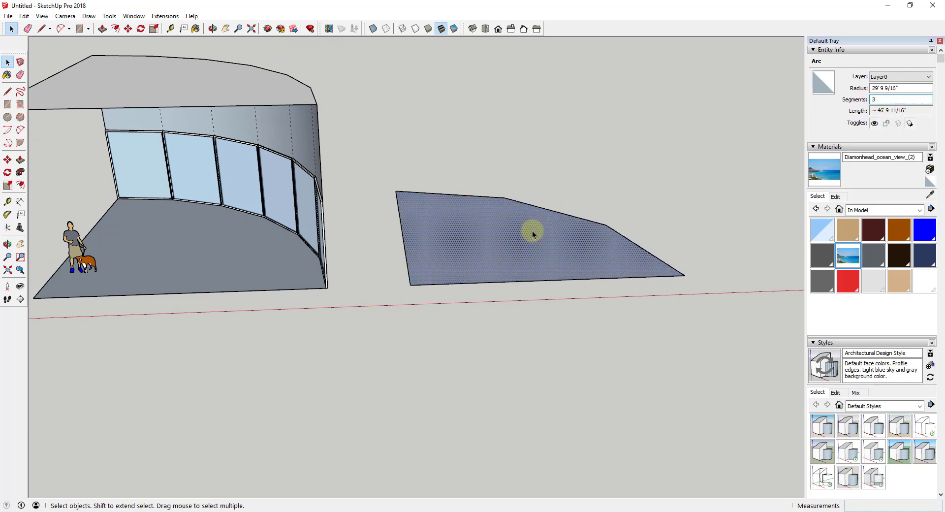
Step: Push/Pull the 3-segment slab up into a tall curved block
{"action": "key", "text": "p"}
{"action": "left_click_drag", "start_coordinate": [529, 230], "coordinate": [523, 74]}
{"action": "key", "text": "space"}
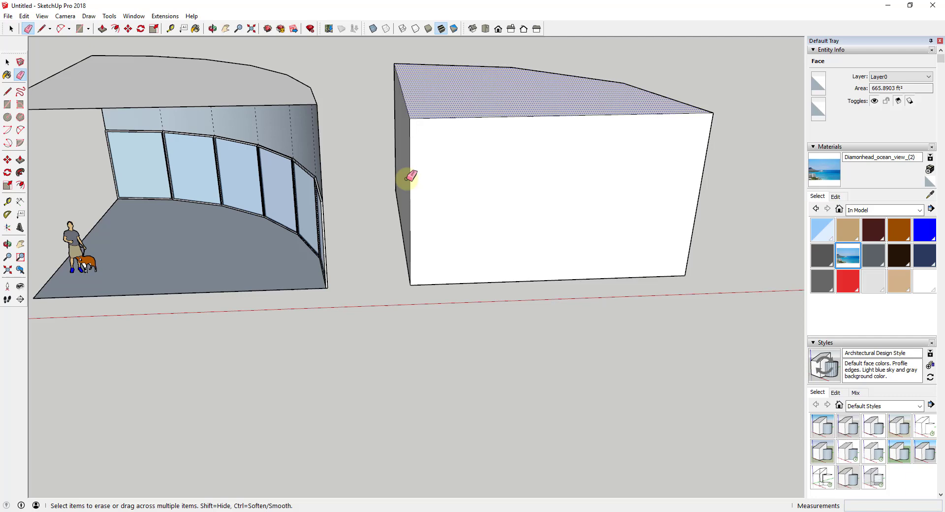
{"action": "middle_click_drag", "start_coordinate": [409, 177], "coordinate": [454, 182]}
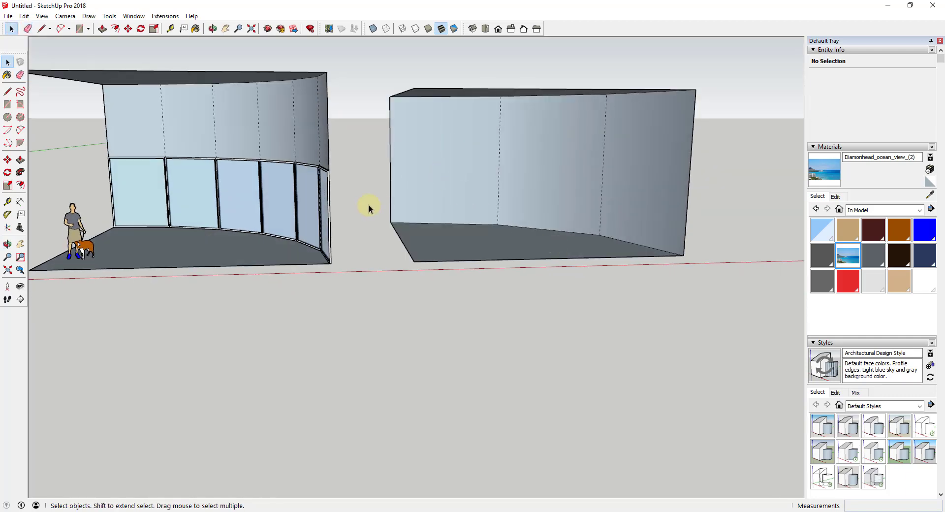
Step: Copy the bottom arc partway up to split the wall, then select the three lower faces
{"action": "left_click", "coordinate": [428, 227]}
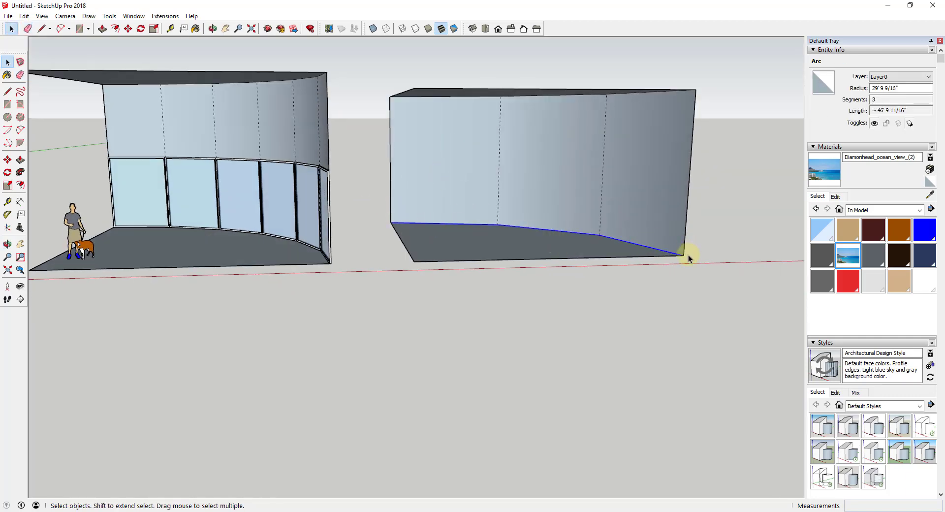
{"action": "key", "text": "m"}
{"action": "left_click_drag", "start_coordinate": [684, 256], "coordinate": [687, 173]}
{"action": "key", "text": "space"}
{"action": "left_click", "coordinate": [436, 186]}
{"action": "left_click", "coordinate": [546, 192], "text": "shift"}
{"action": "left_click", "coordinate": [649, 189], "text": "shift"}
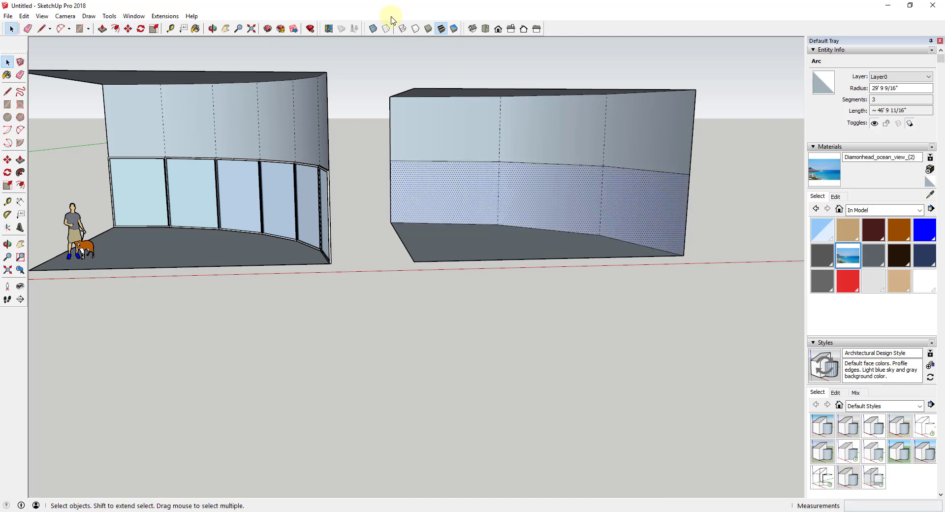
Step: Run Lattice Maker on the three lower faces with White lattice and Glass pane materials
{"action": "left_click", "coordinate": [157, 18]}
{"action": "left_click", "coordinate": [182, 127]}
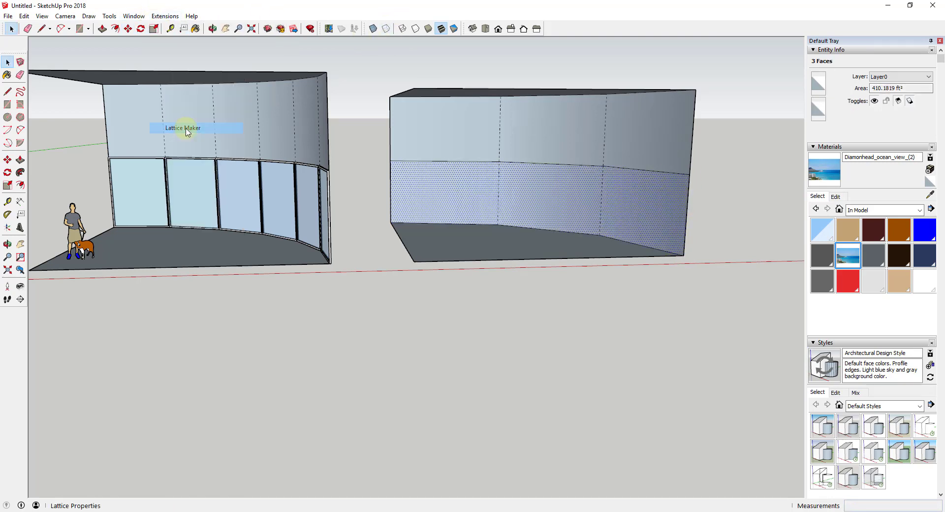
{"action": "left_click", "coordinate": [490, 281]}
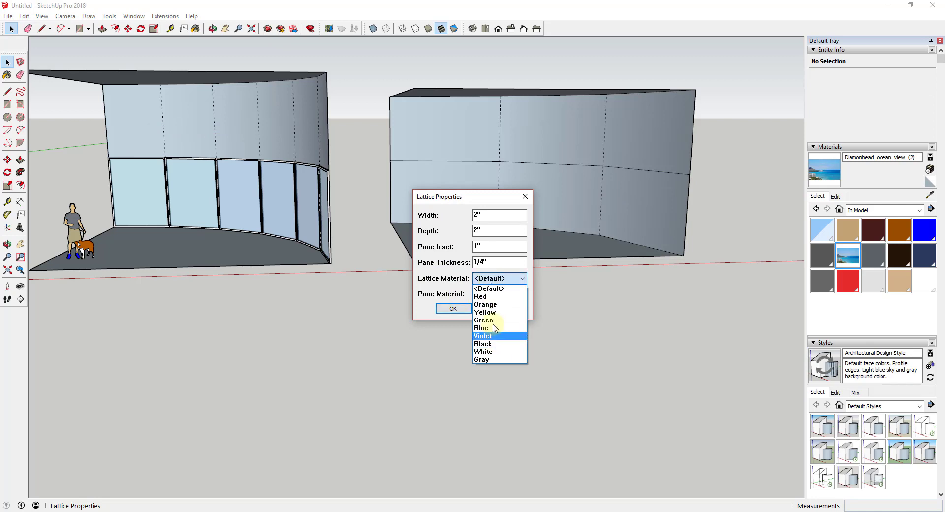
{"action": "left_click", "coordinate": [487, 351]}
{"action": "left_click", "coordinate": [500, 294]}
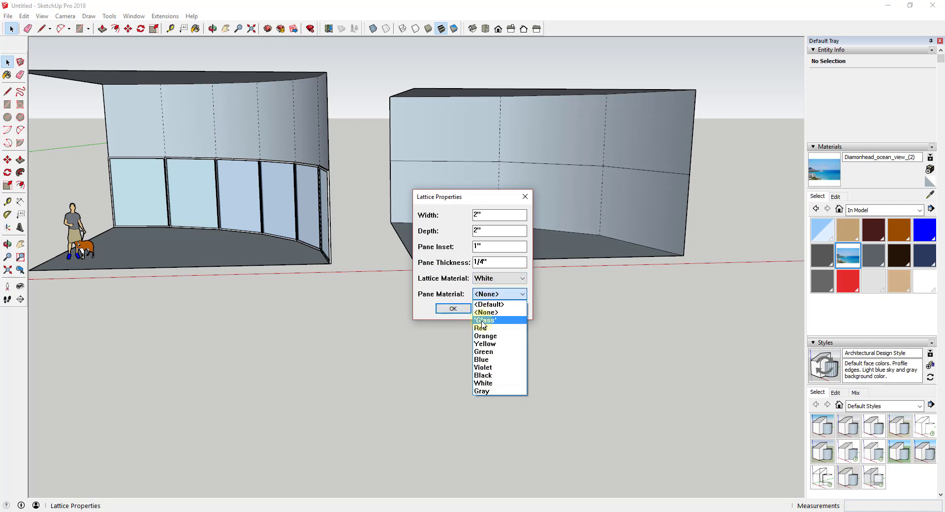
{"action": "left_click", "coordinate": [485, 297]}
{"action": "left_click", "coordinate": [454, 309]}
{"action": "scroll", "coordinate": [566, 283], "scroll_direction": "down", "scroll_amount": 3}
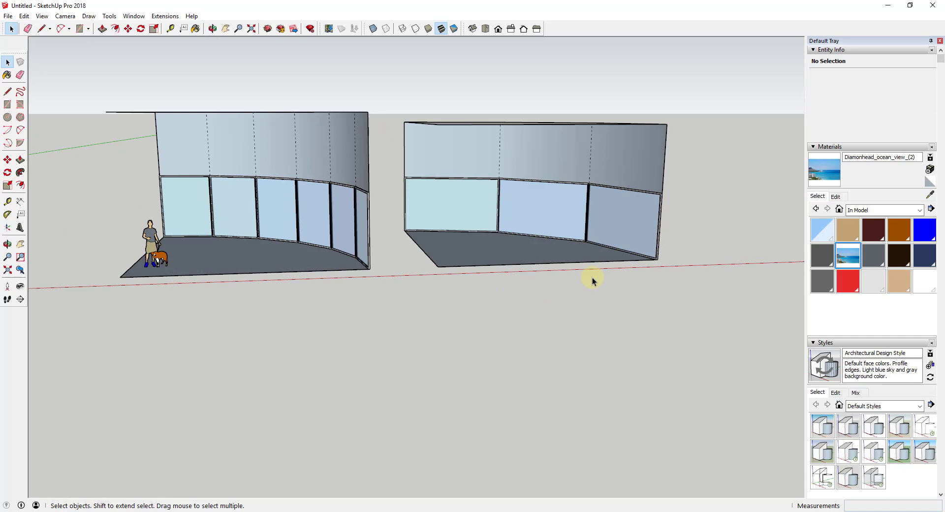
Step: Zoom out and orbit to frame all four curved glass walls with the scale figure
{"action": "middle_click_drag", "start_coordinate": [593, 279], "coordinate": [309, 223]}
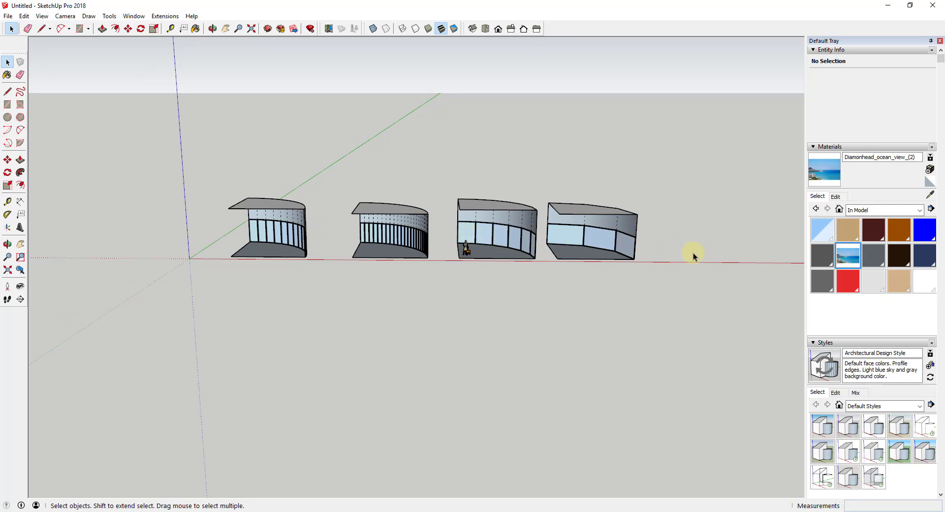
{"action": "scroll", "coordinate": [684, 211], "scroll_direction": "up", "scroll_amount": 3}
{"action": "scroll", "coordinate": [696, 204], "scroll_direction": "down", "scroll_amount": 1}
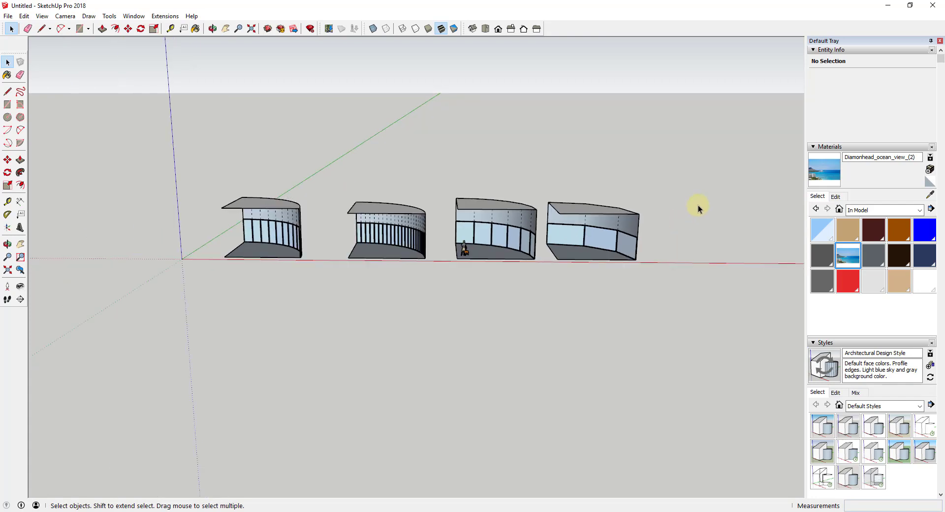
{"action": "scroll", "coordinate": [698, 205], "scroll_direction": "up", "scroll_amount": 2}
{"action": "scroll", "coordinate": [266, 272], "scroll_direction": "up", "scroll_amount": 2}
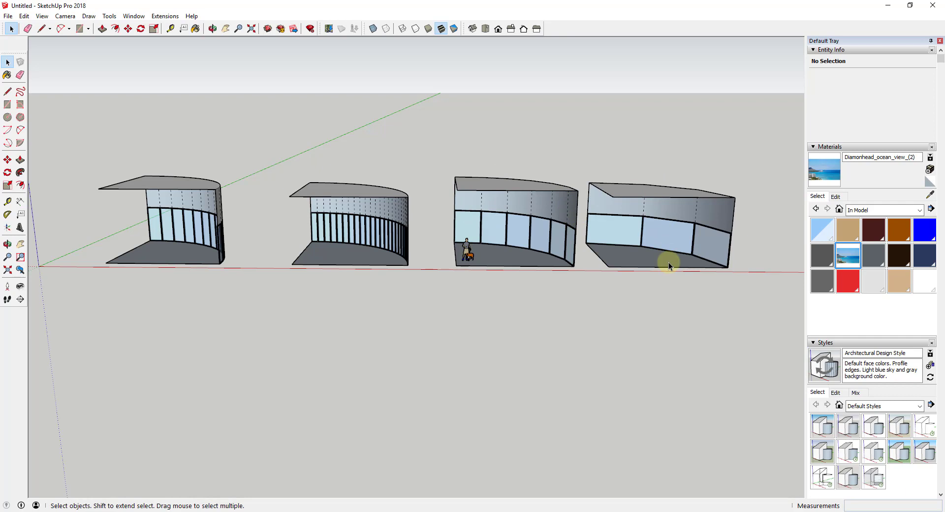
{"action": "middle_click_drag", "start_coordinate": [686, 259], "coordinate": [582, 244]}
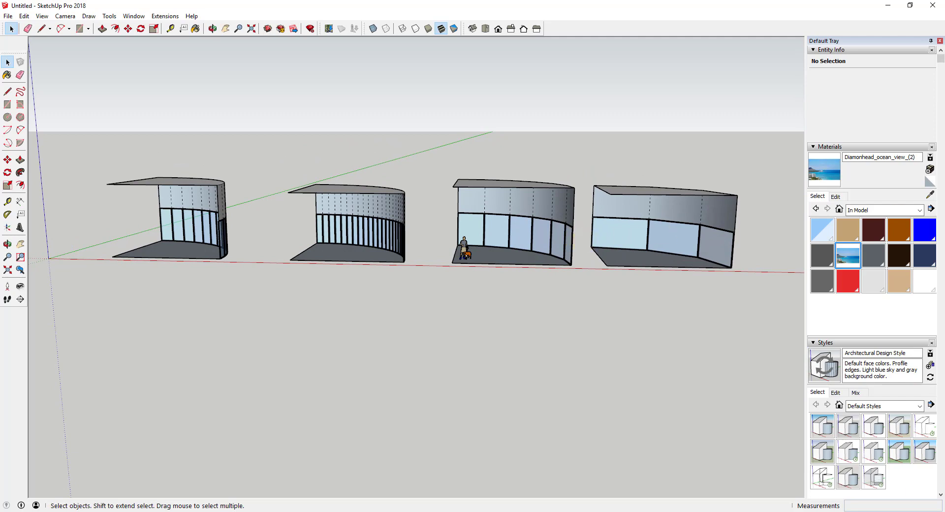